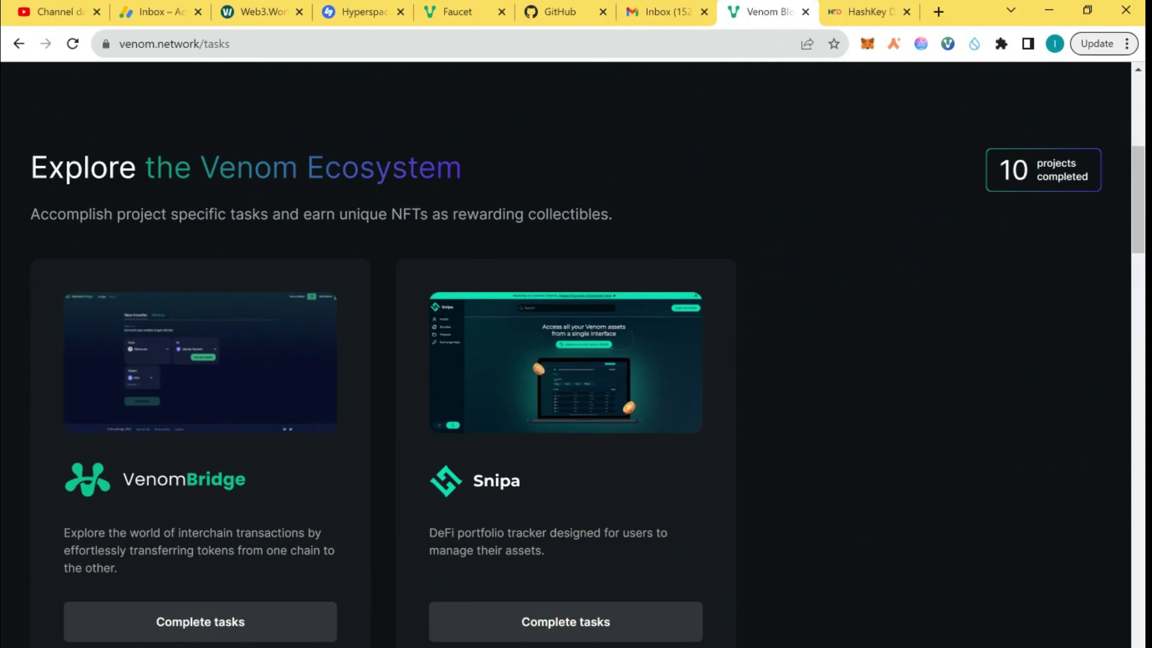
Step: Scroll the tasks page to show the VenomBridge (0 of 4) and Snipa (0 of 3) cards
scroll(312, 506, "down", 2)
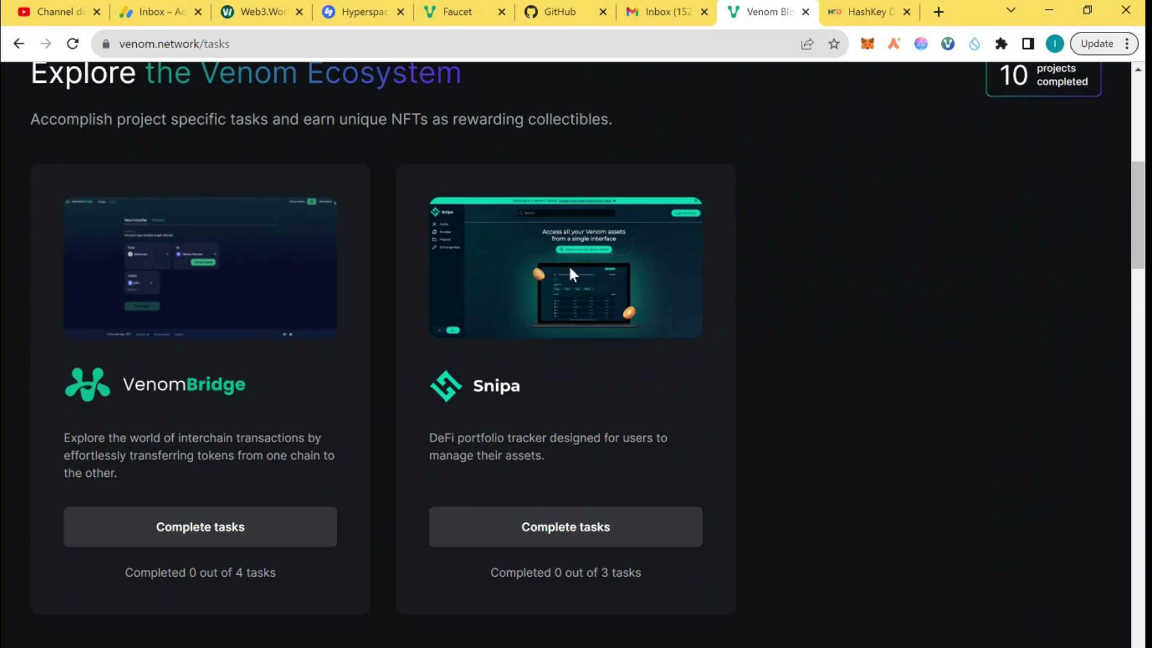
left_click(947, 44)
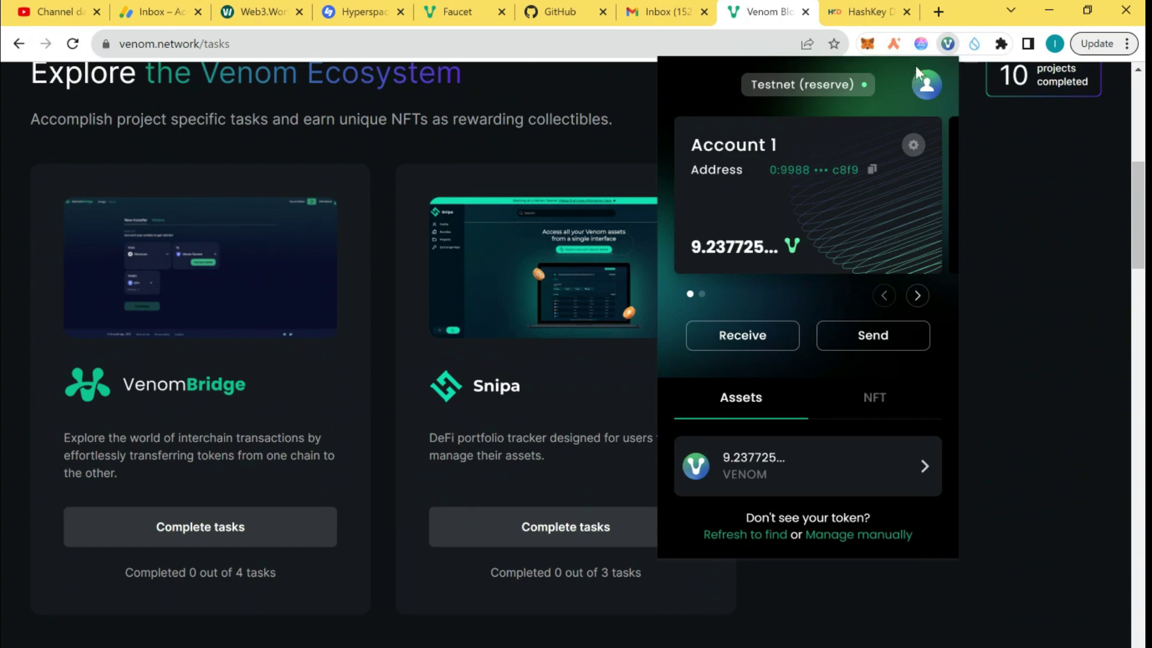
left_click(867, 44)
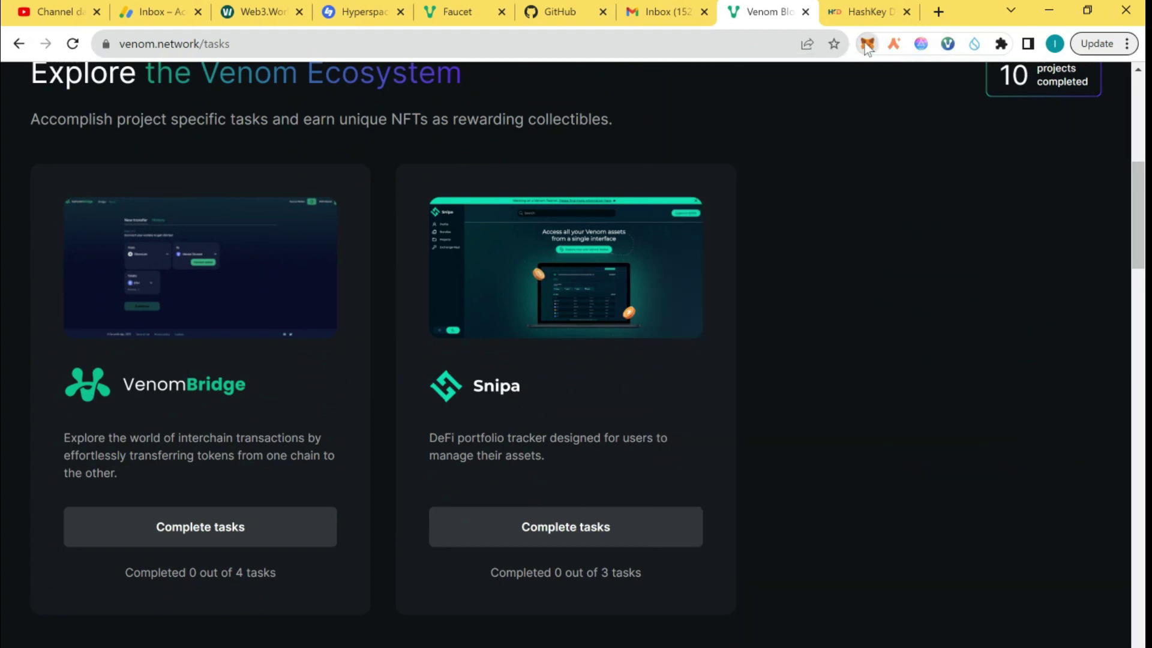
left_click(867, 44)
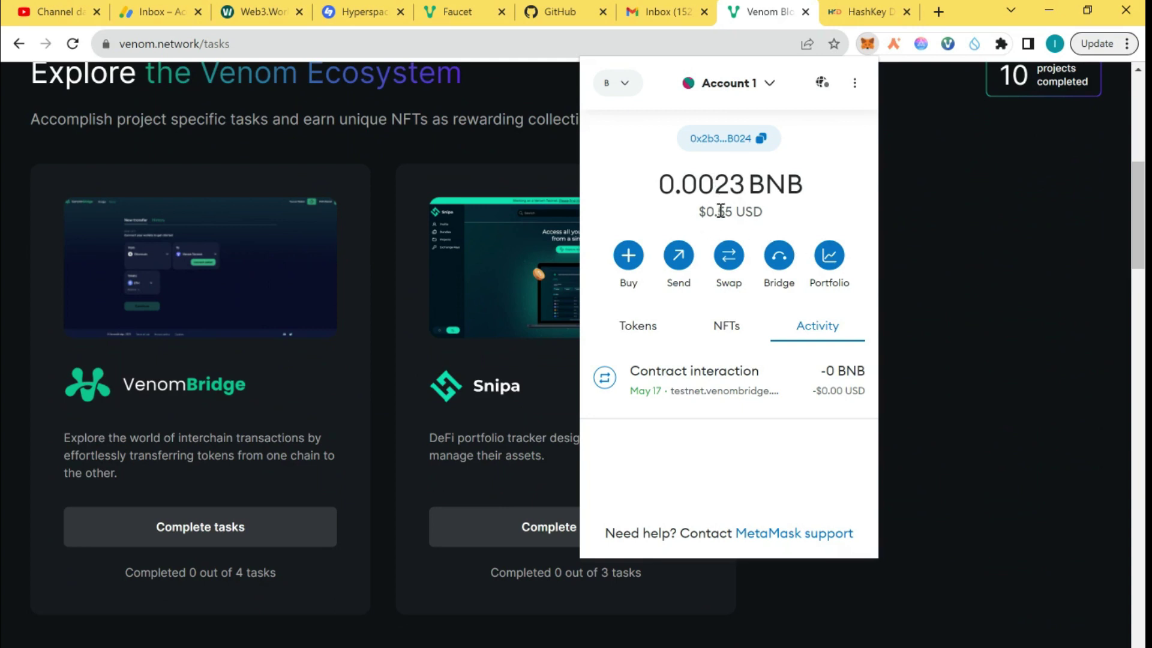
Step: Follow the Venom Bridge Telegram channel and verify the Venom-to-EVM transfer task
left_click(881, 200)
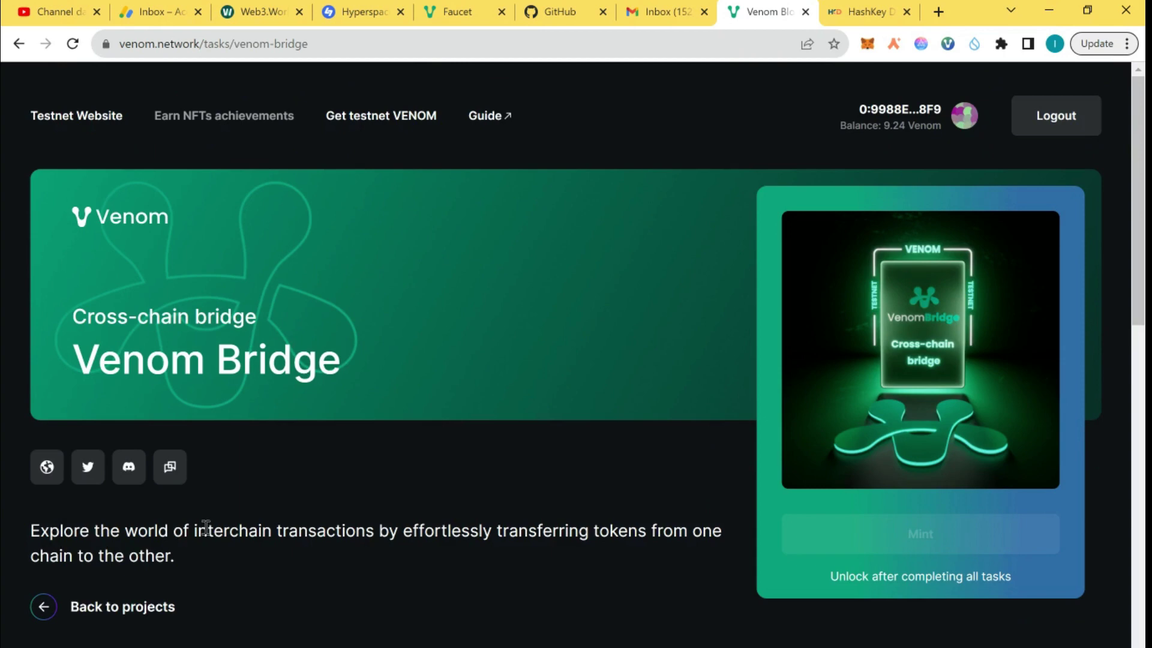
scroll(203, 526, "down", 6)
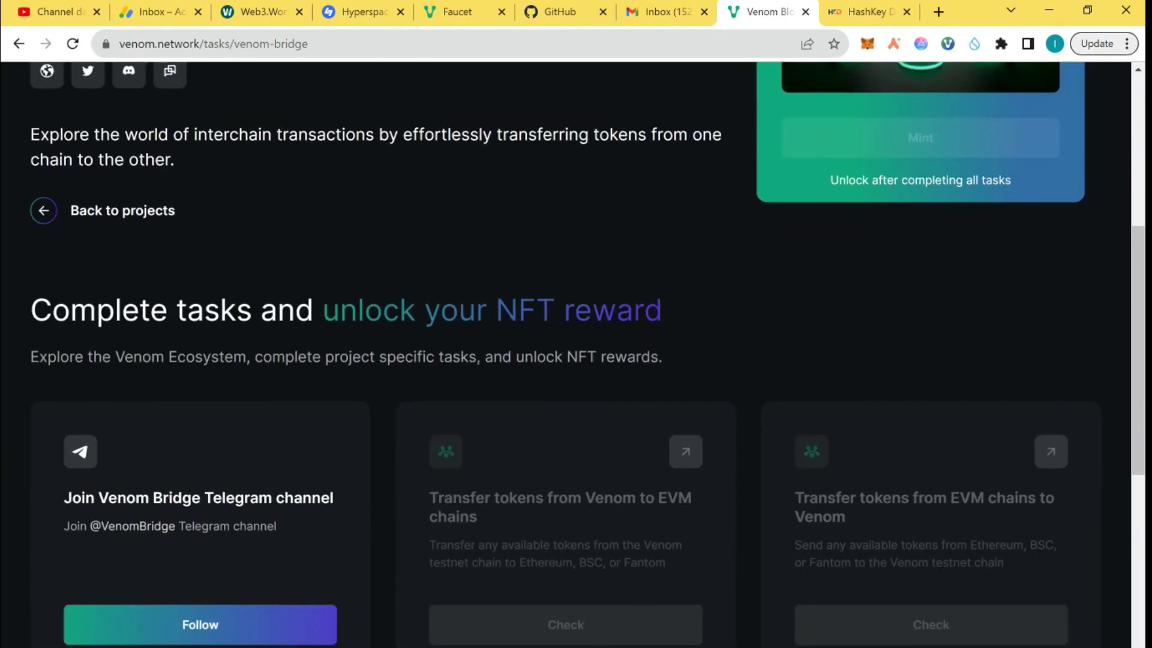
scroll(587, 354, "down", 3)
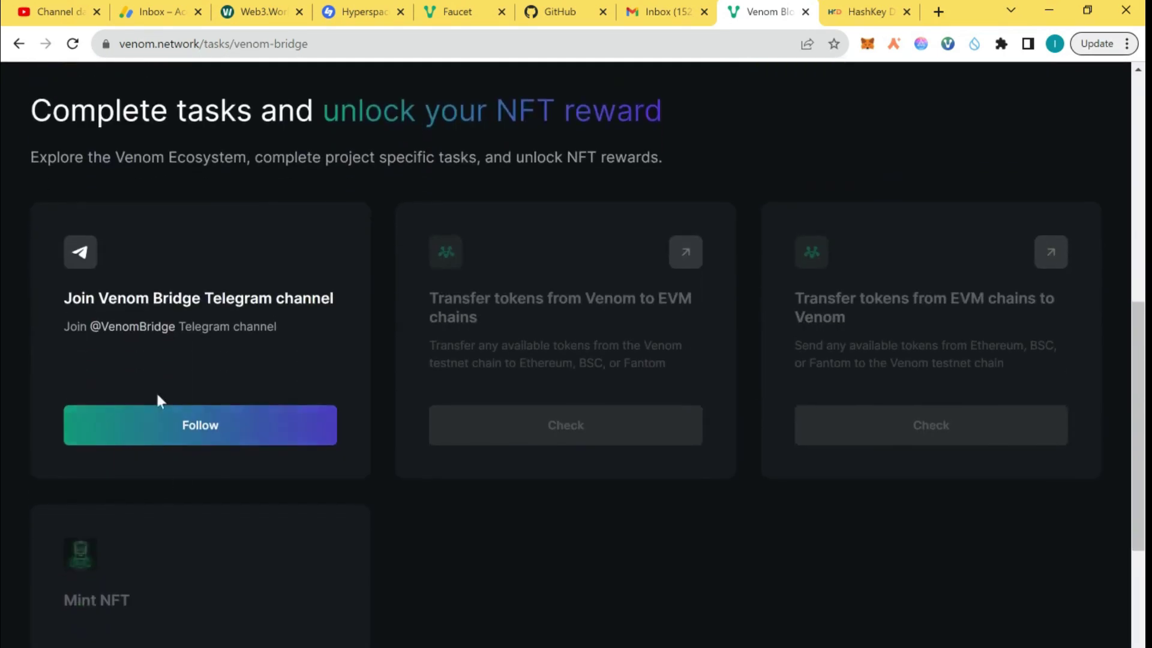
left_click(188, 427)
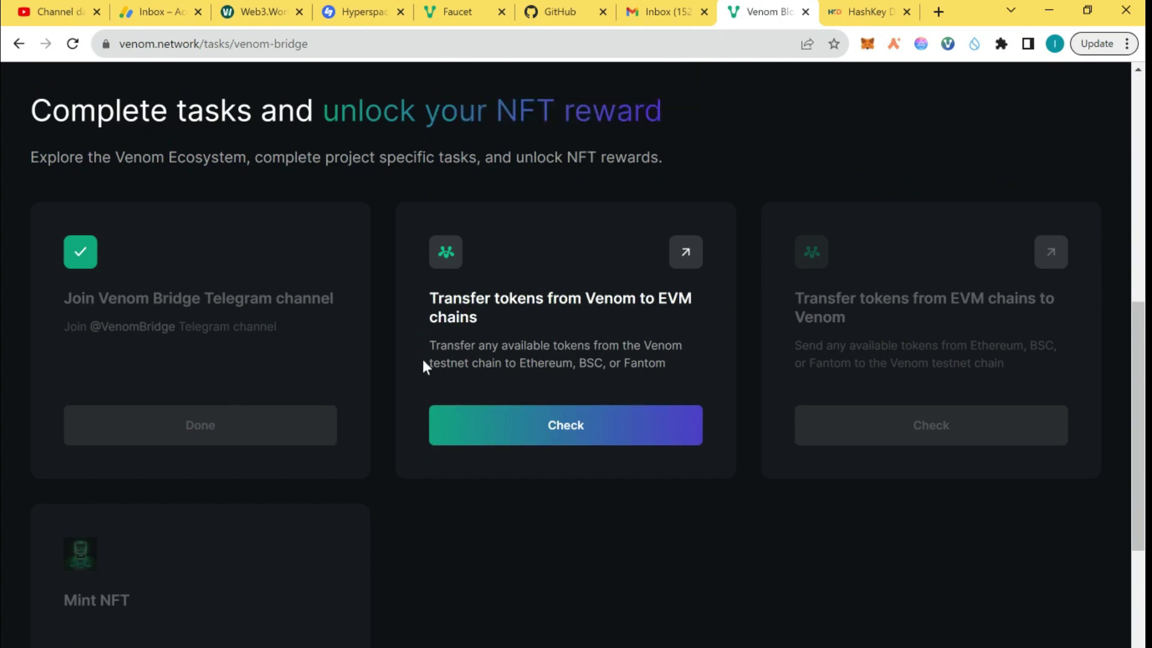
left_click(528, 437)
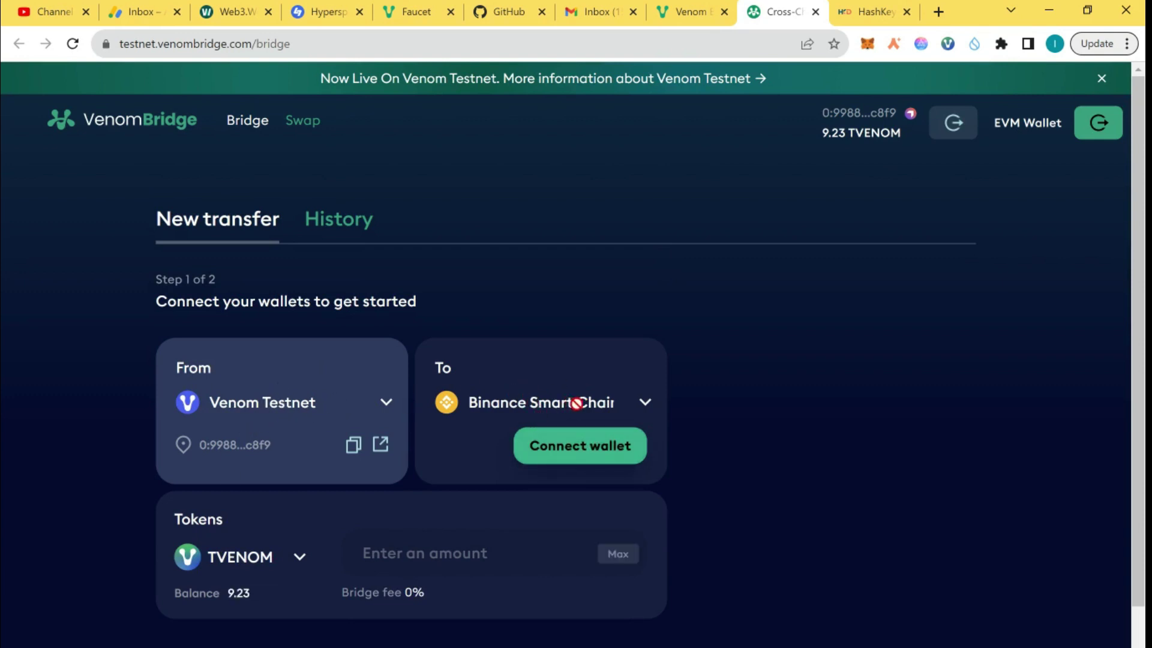
Step: Connect MetaMask as the Binance Smart Chain destination wallet
left_click(600, 445)
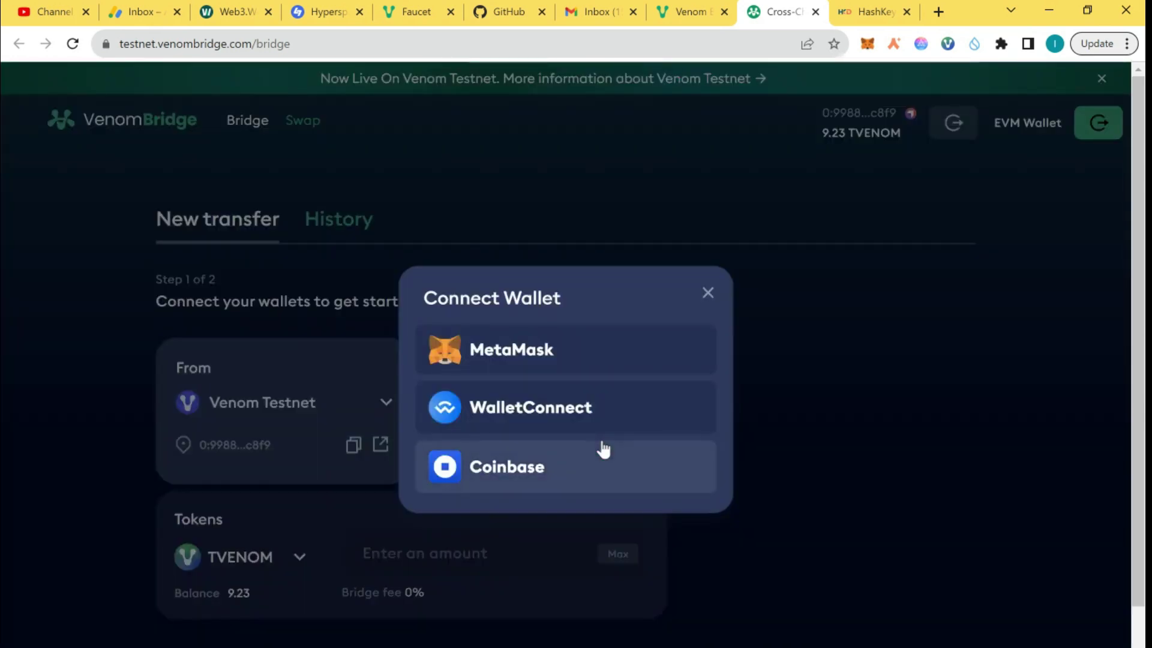
left_click(595, 348)
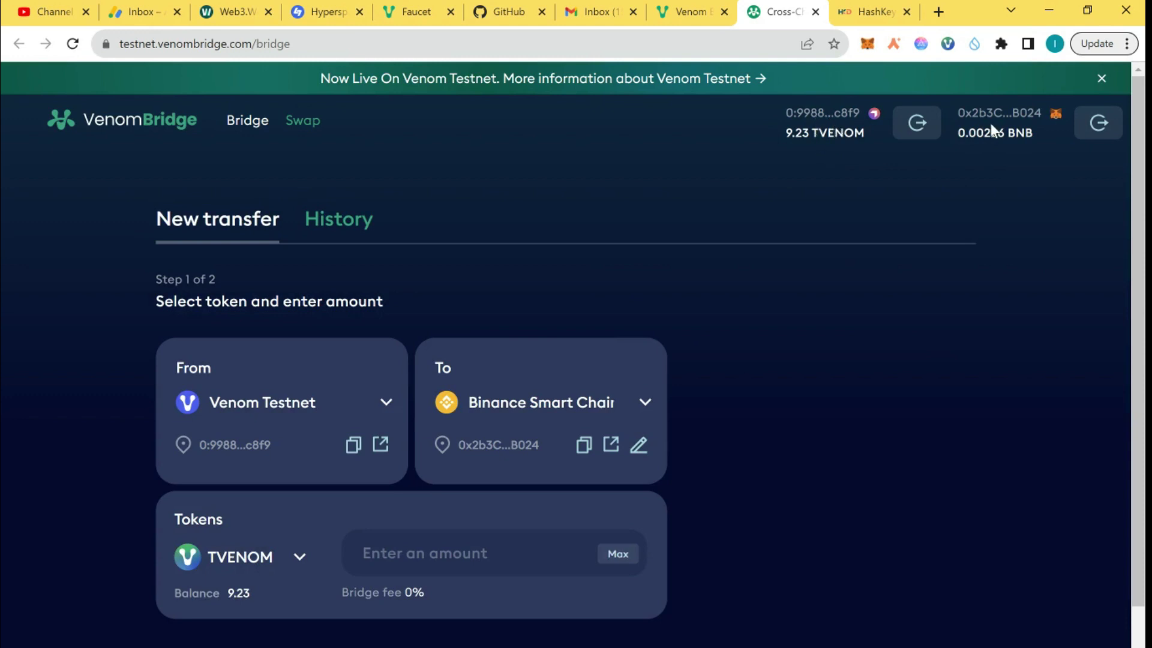
Step: Set the TVENOM transfer amount to 111, after briefly trying 1 and Max
left_click(396, 555)
type("1")
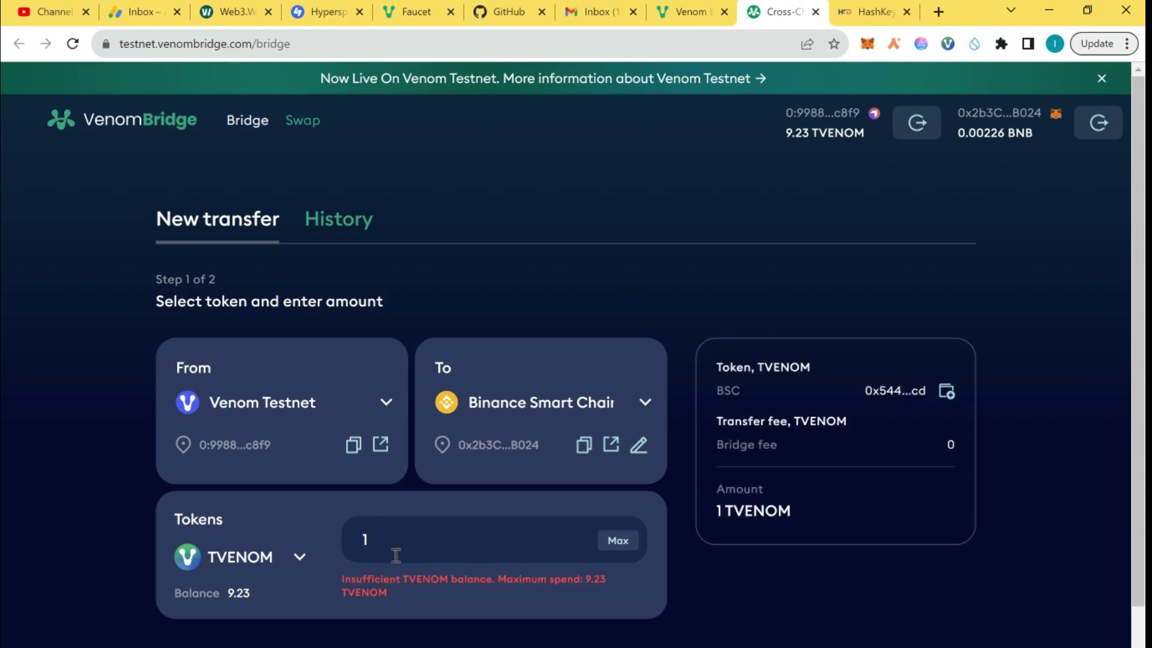
left_click(622, 544)
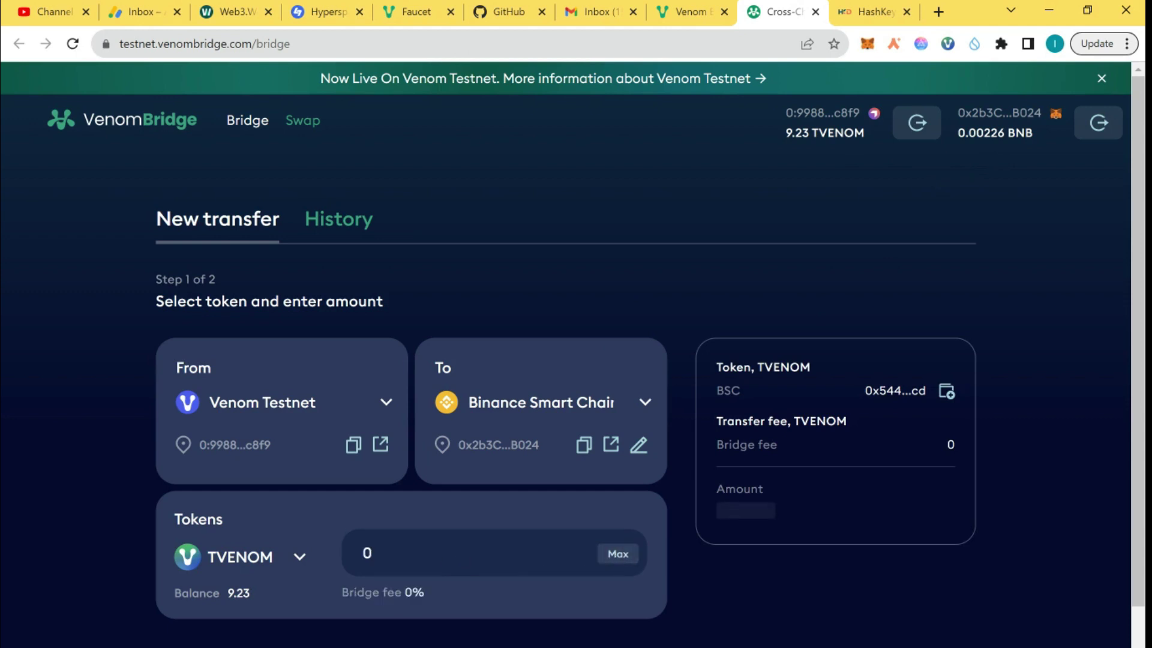
scroll(449, 566, "down", 2)
left_click(413, 429)
key("BackSpace")
type("111")
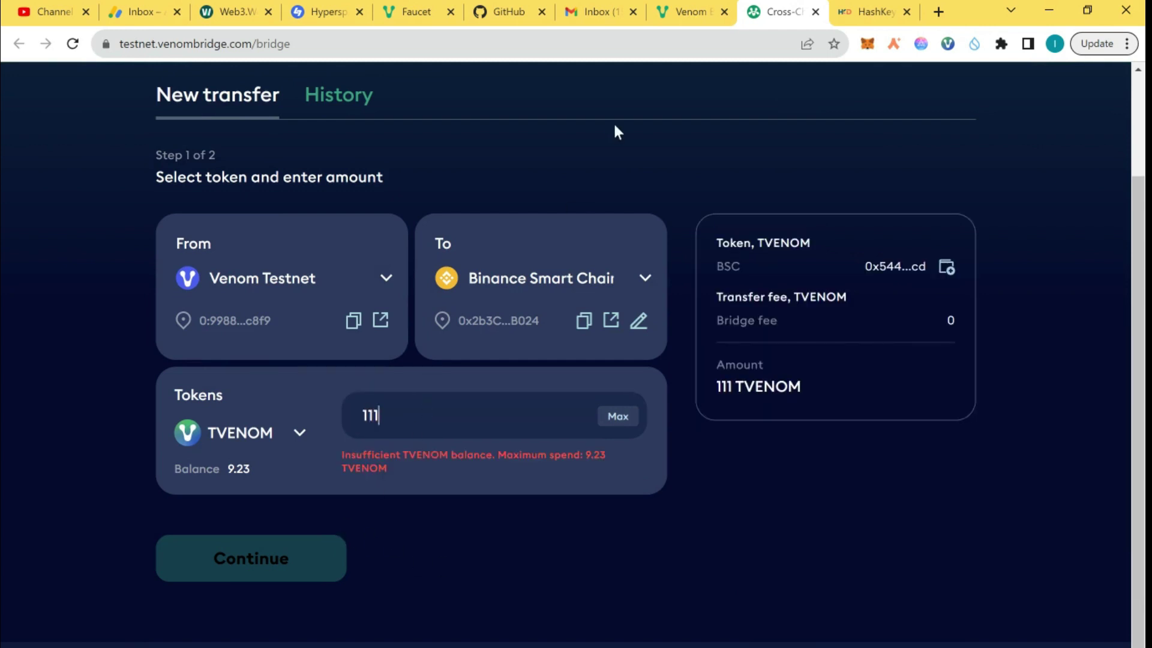
Step: Copy the Venom account address from the Venom Wallet extension
left_click(946, 44)
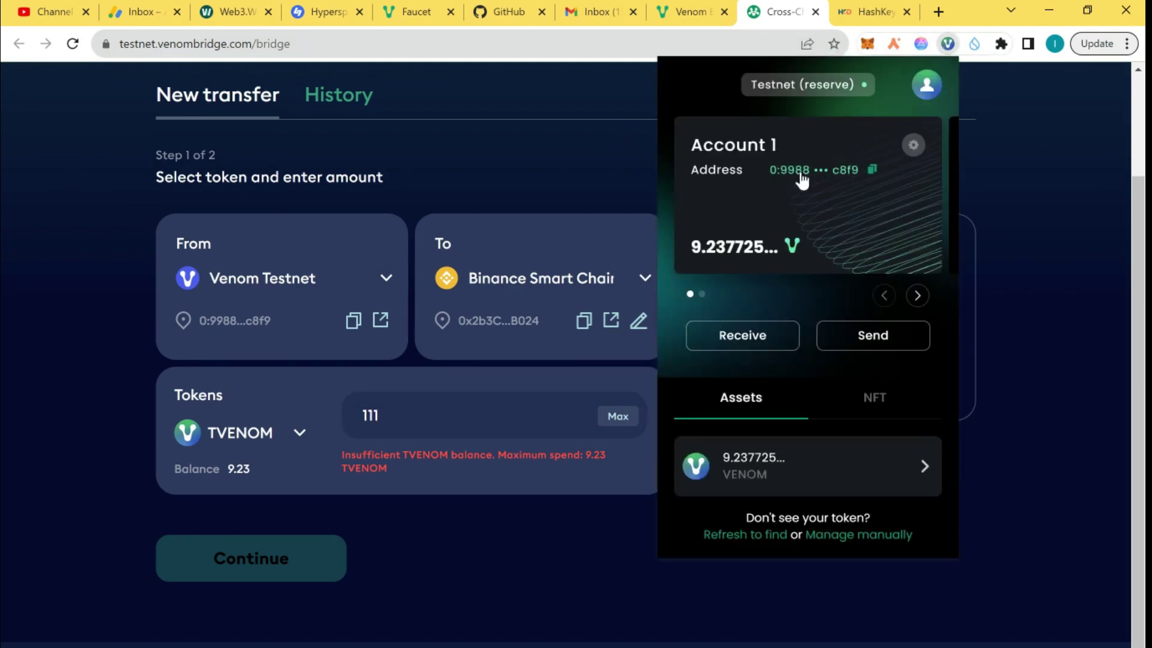
left_click(871, 169)
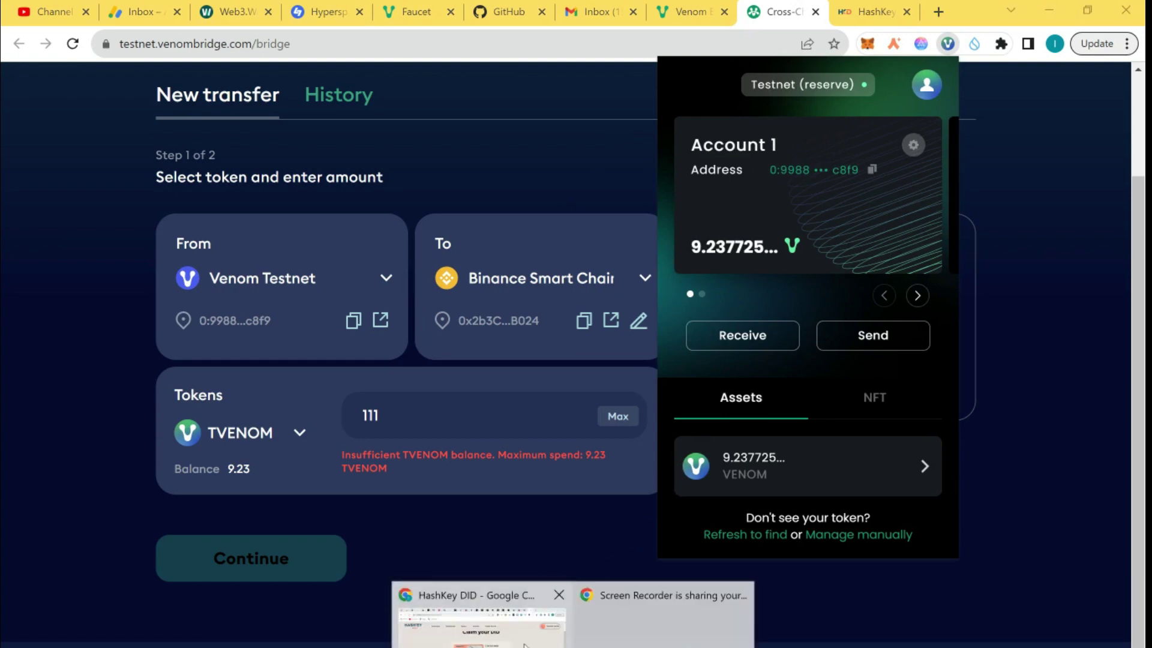
left_click(523, 645)
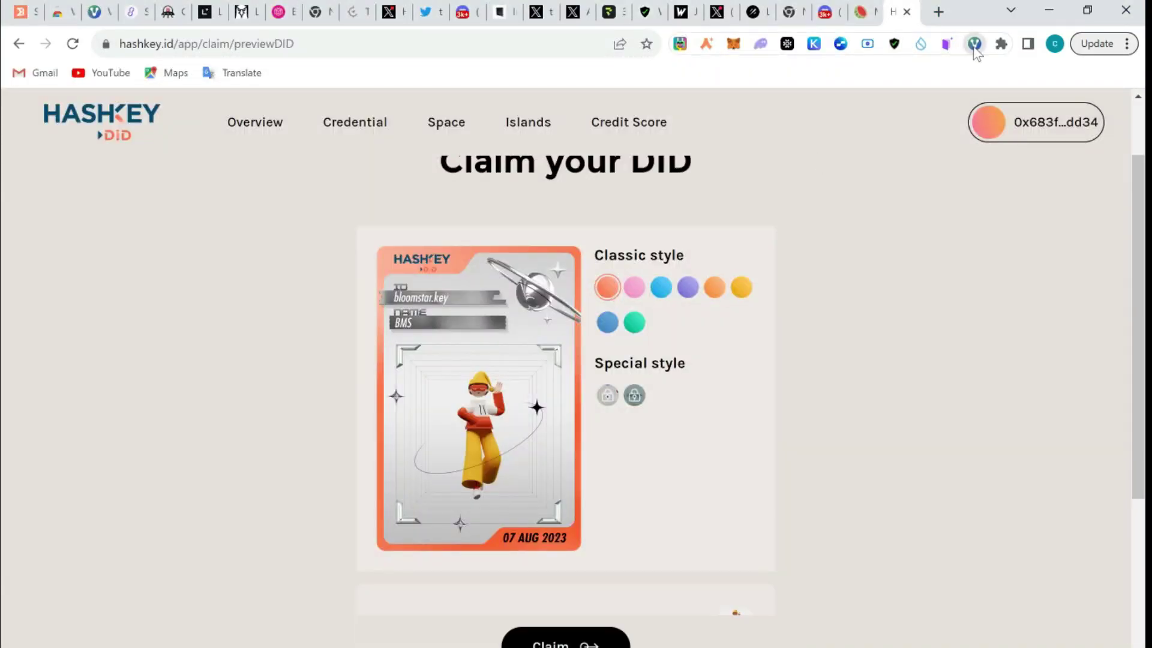
left_click(973, 43)
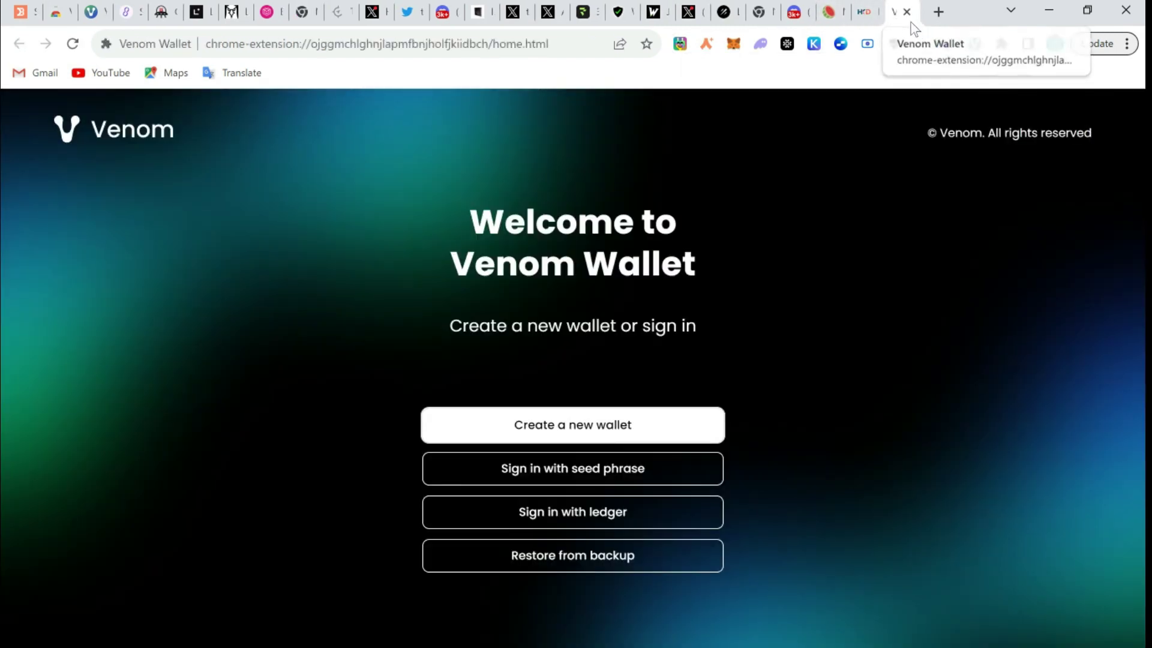
left_click(907, 12)
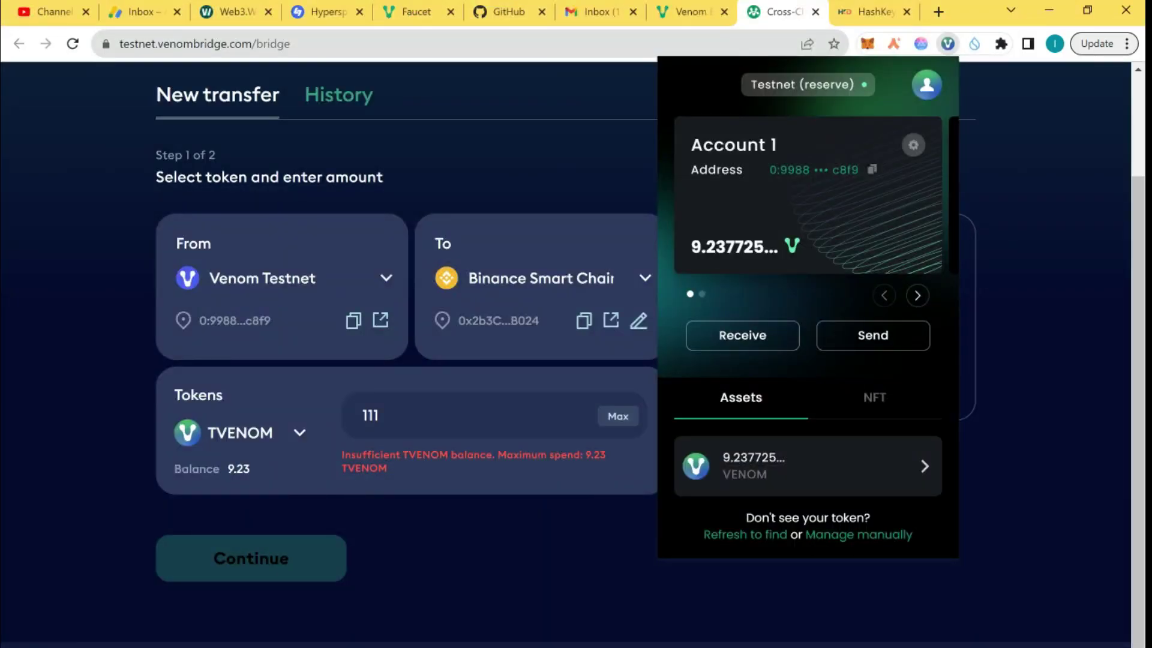
Step: Select TVENOM as the bridge token and enter 2 as the amount
left_click(253, 468)
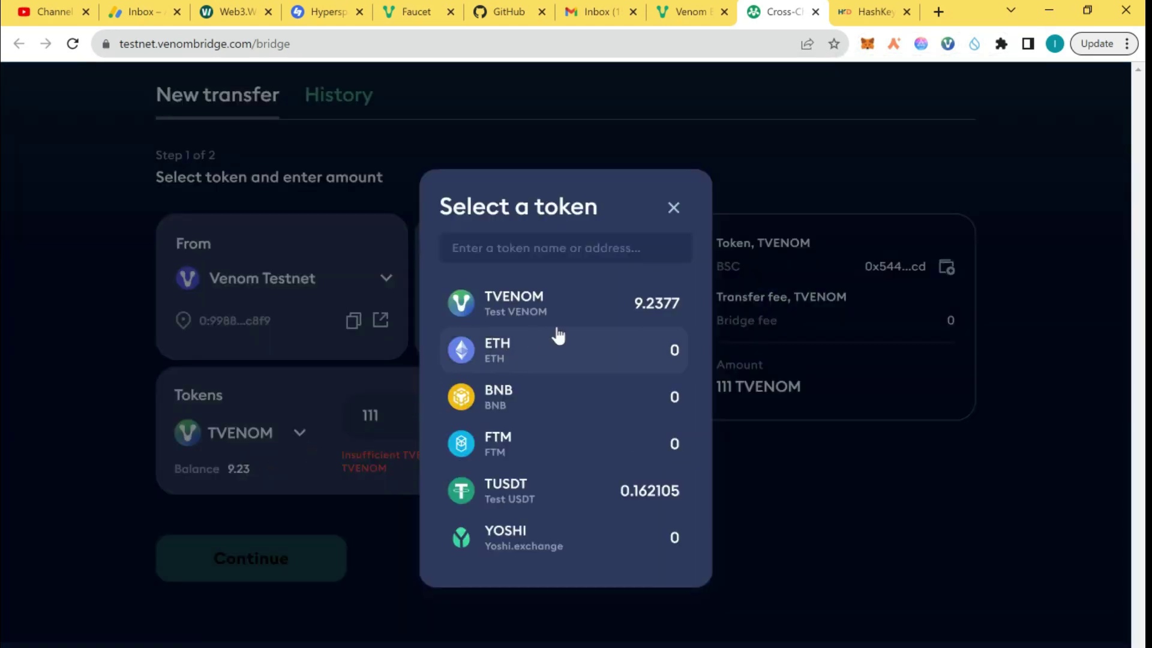
left_click(563, 304)
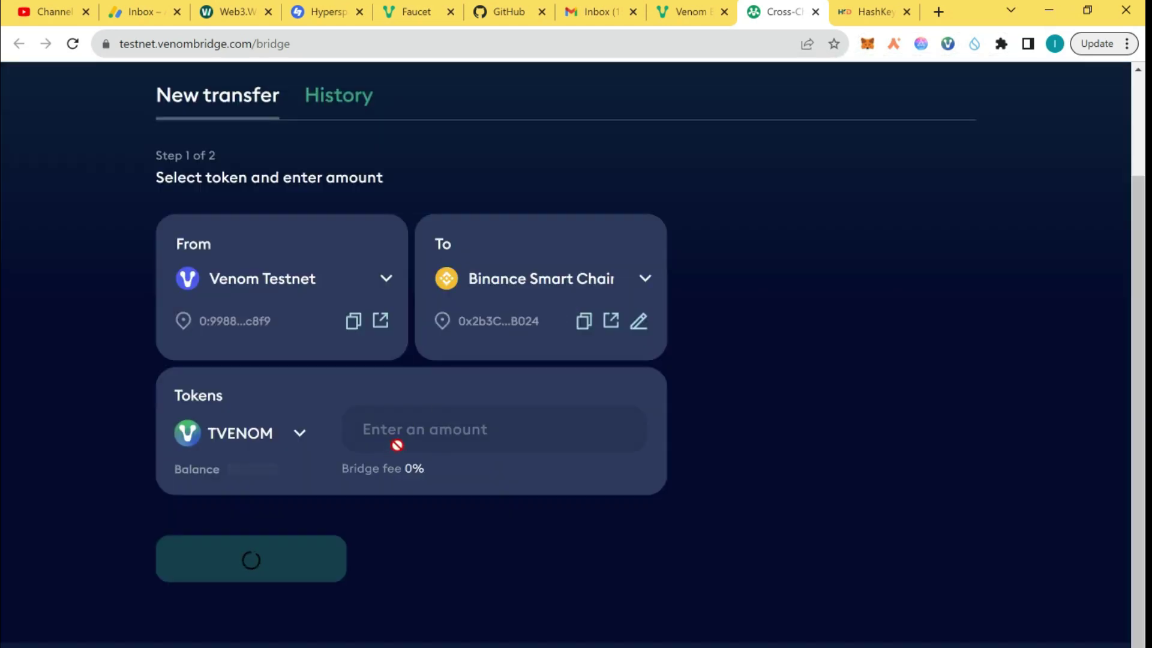
left_click(510, 438)
type("2")
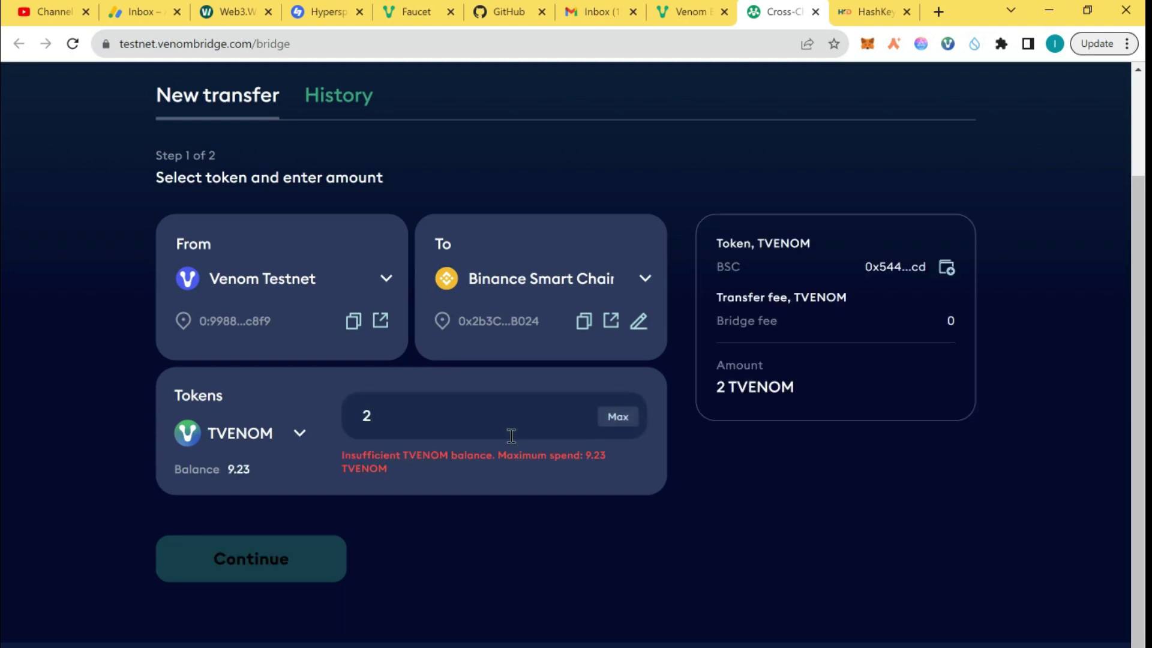
Step: Reload the bridge, fill the maximum 9.236600005 TVENOM, and continue to Step 2 of 2
left_click(614, 420)
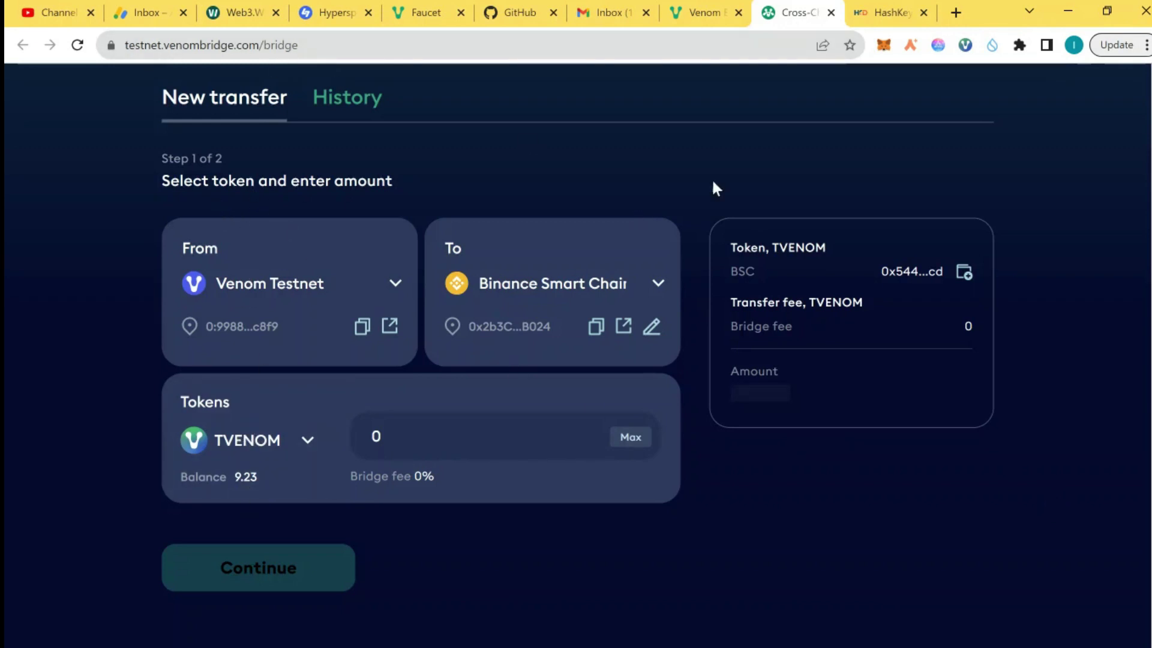
left_click(81, 43)
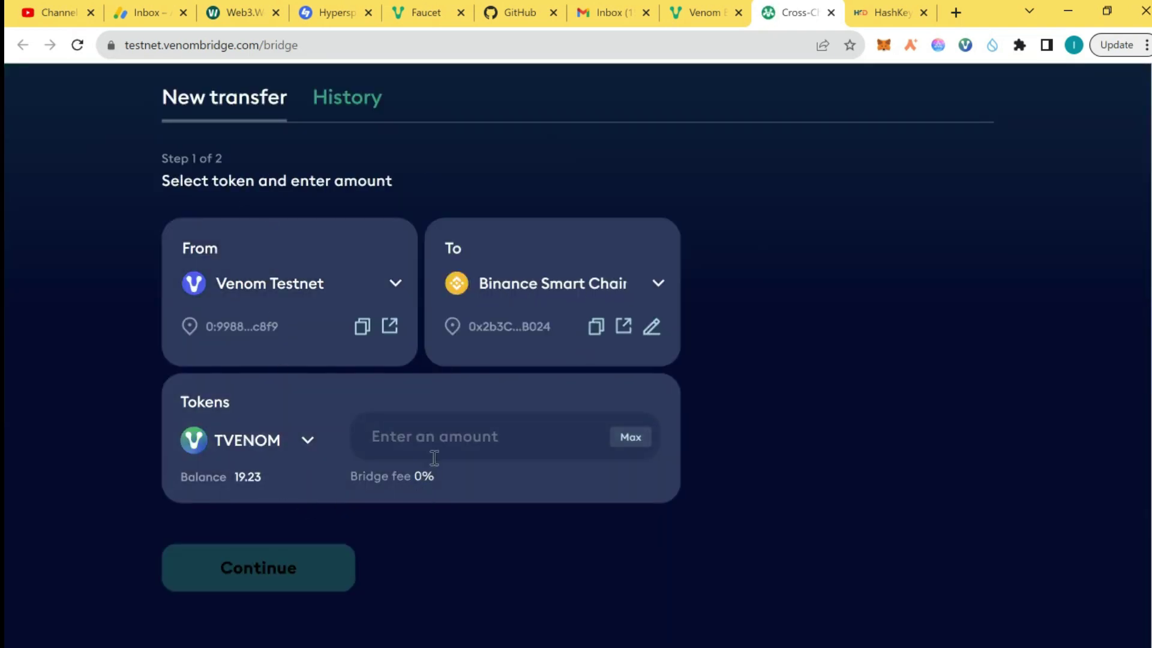
left_click(631, 438)
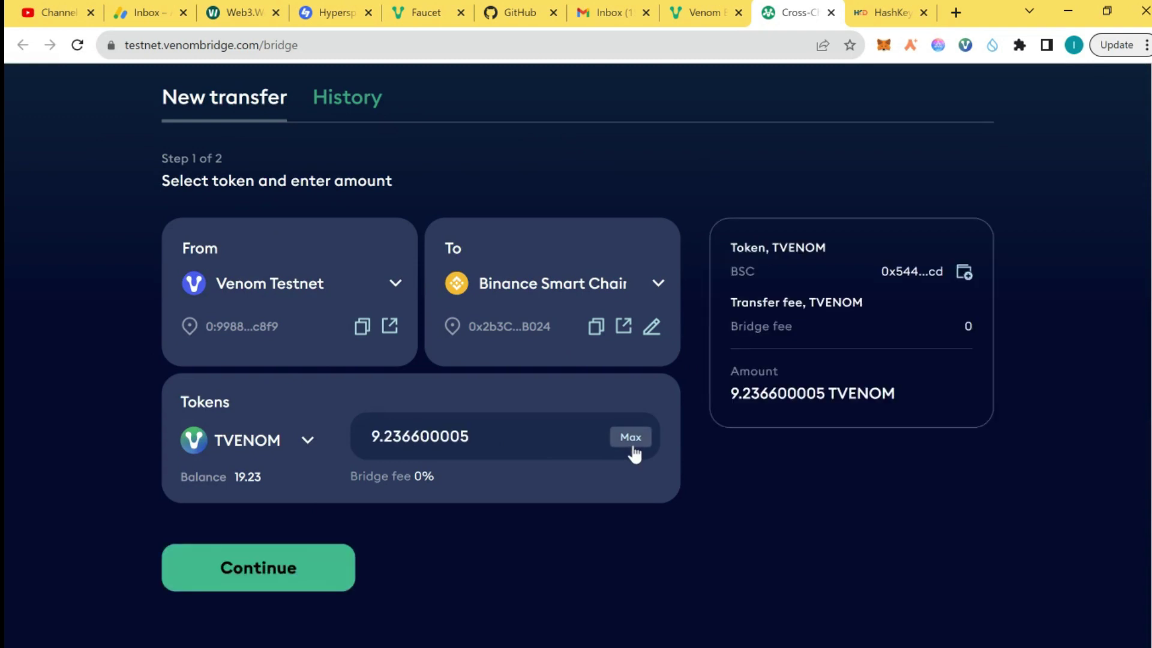
left_click(288, 573)
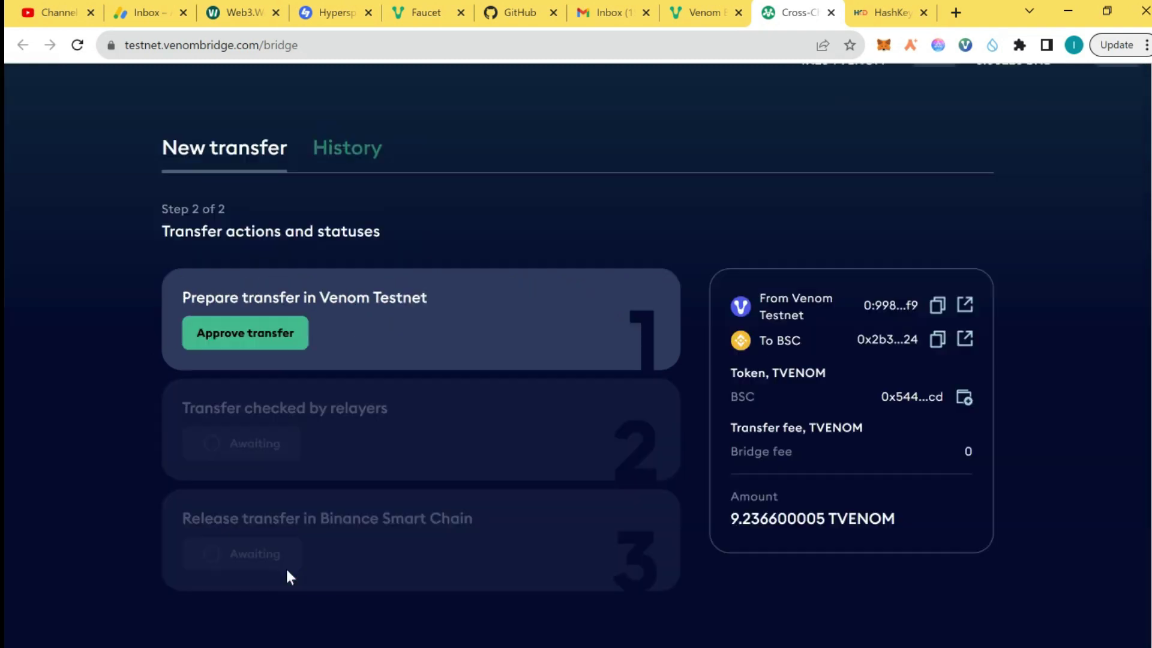
Step: Approve the TVENOM transfer in Venom Wallet, entering the wallet password and remembering it
left_click(277, 336)
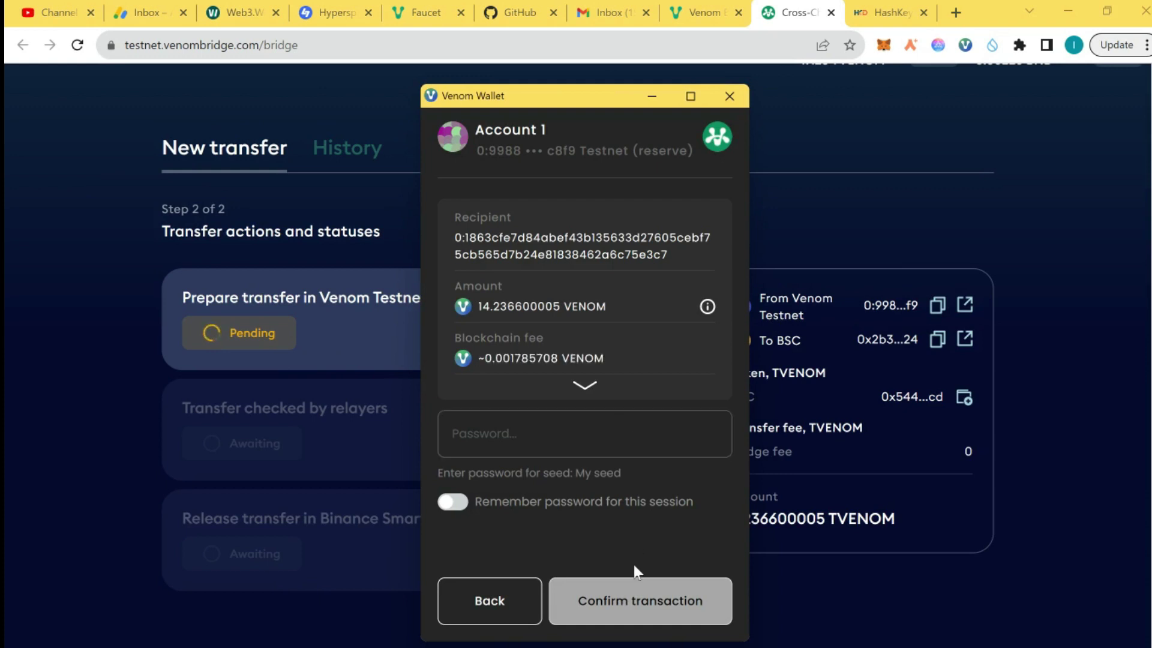
left_click(453, 503)
left_click(499, 447)
type("123456789")
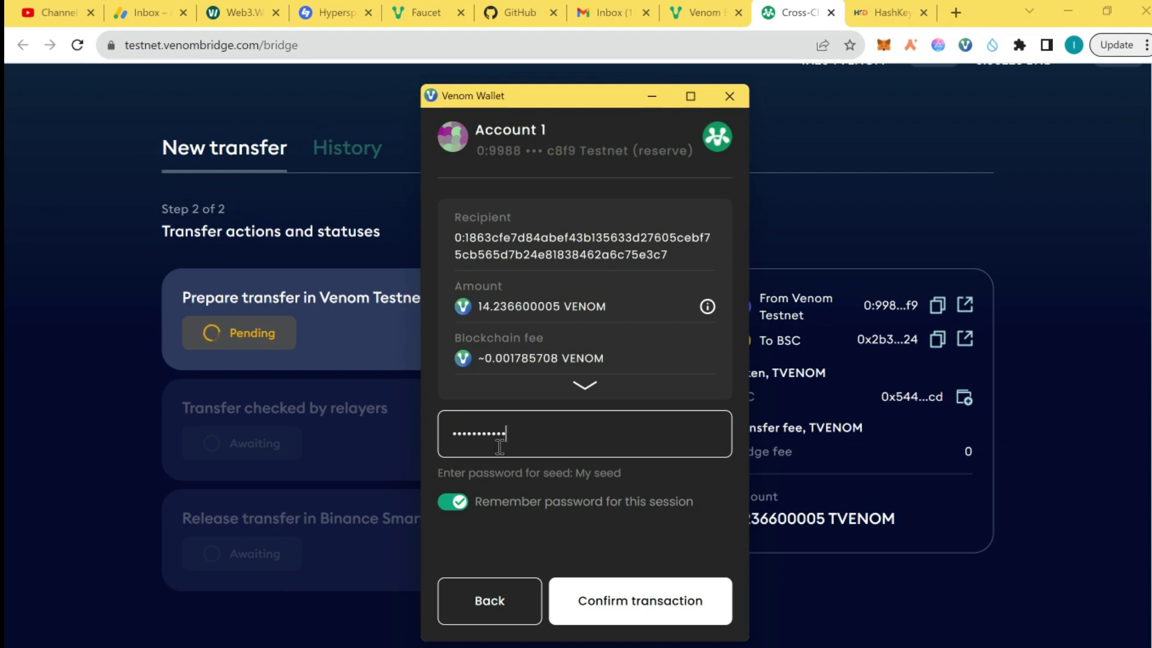
key("Return")
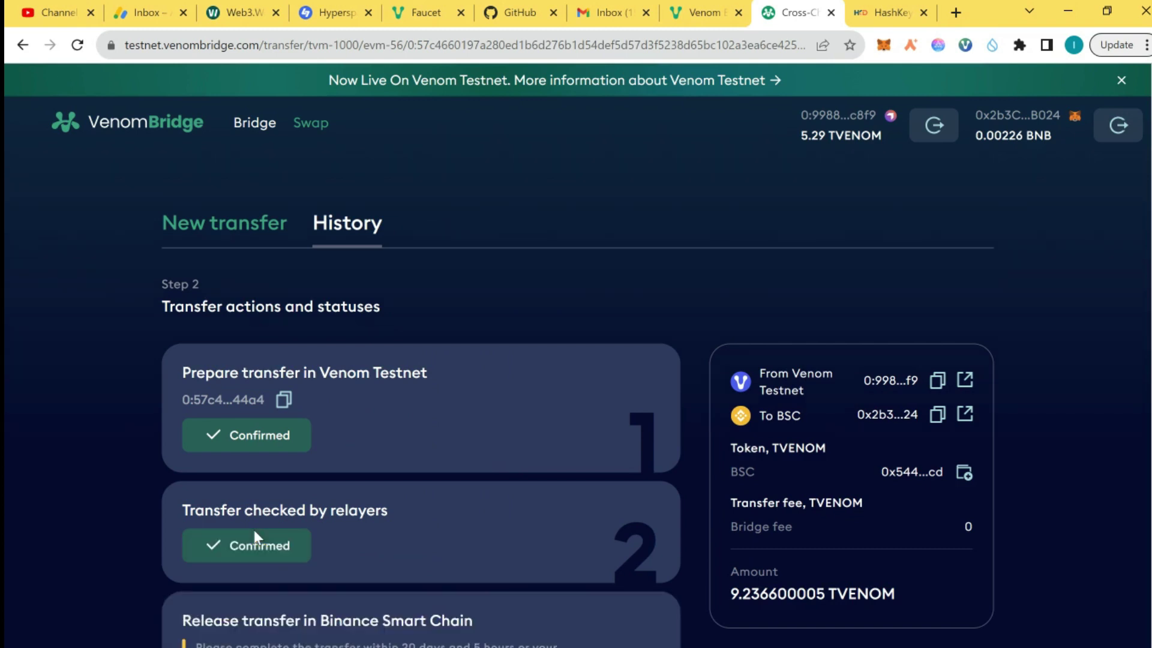
Step: Release the 9.236600005 TVENOM transfer on Binance Smart Chain and confirm it in MetaMask
scroll(253, 530, "down", 3)
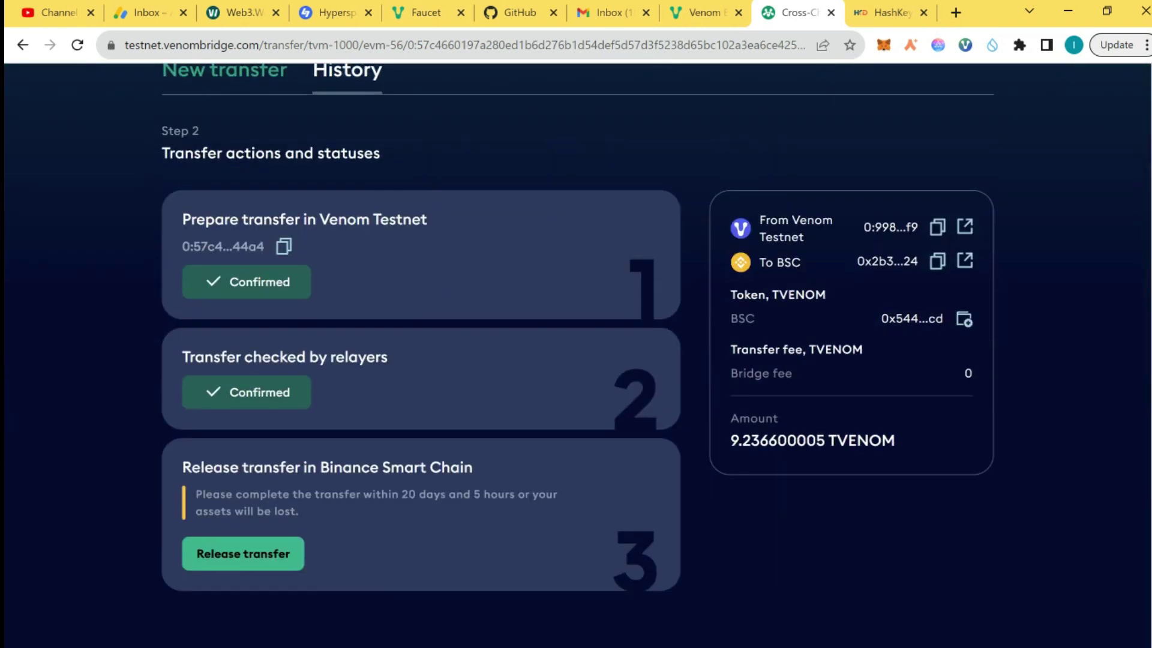
left_click(262, 555)
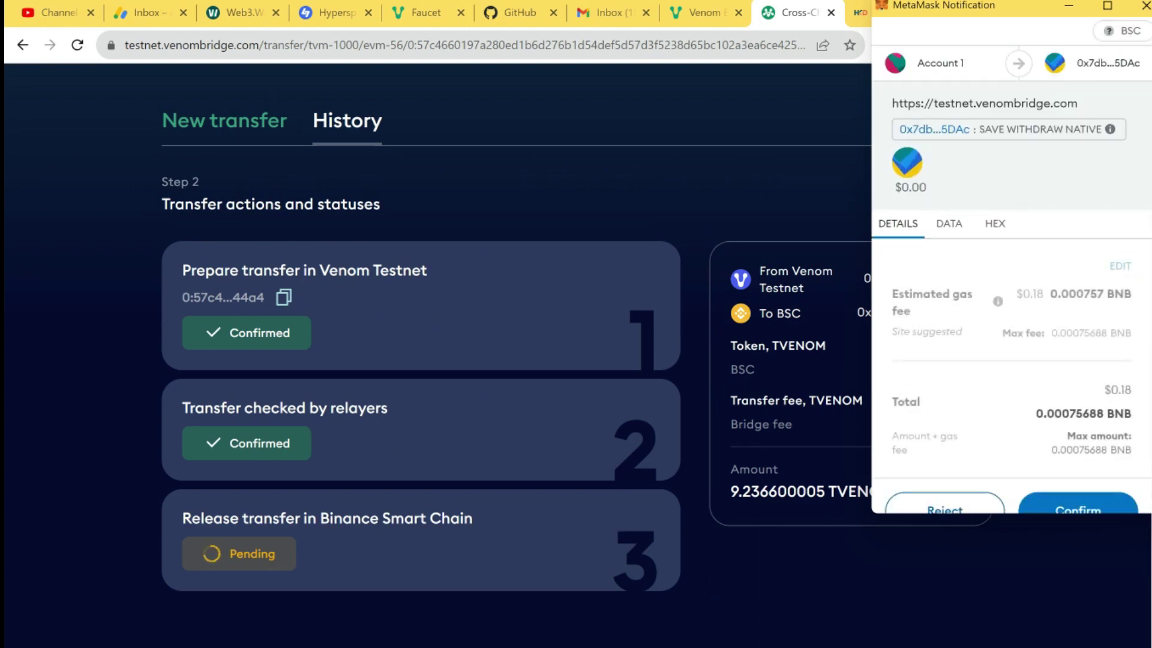
left_click(1112, 493)
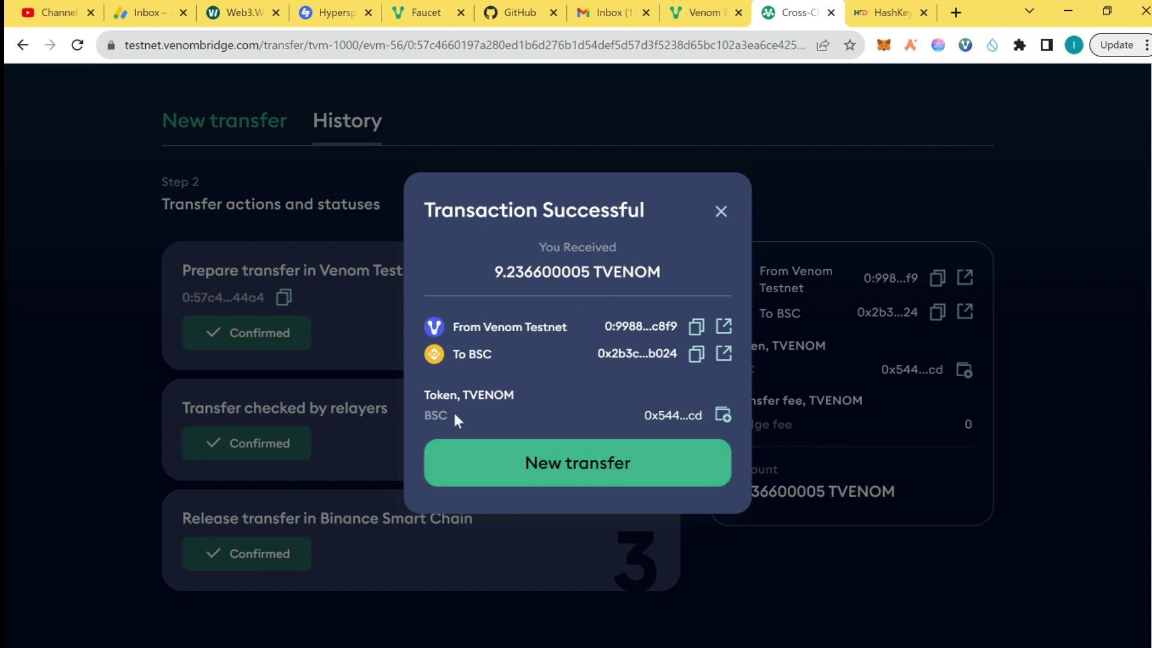
Step: Start a new transfer from Binance Smart Chain to Venom Testnet
left_click(859, 180)
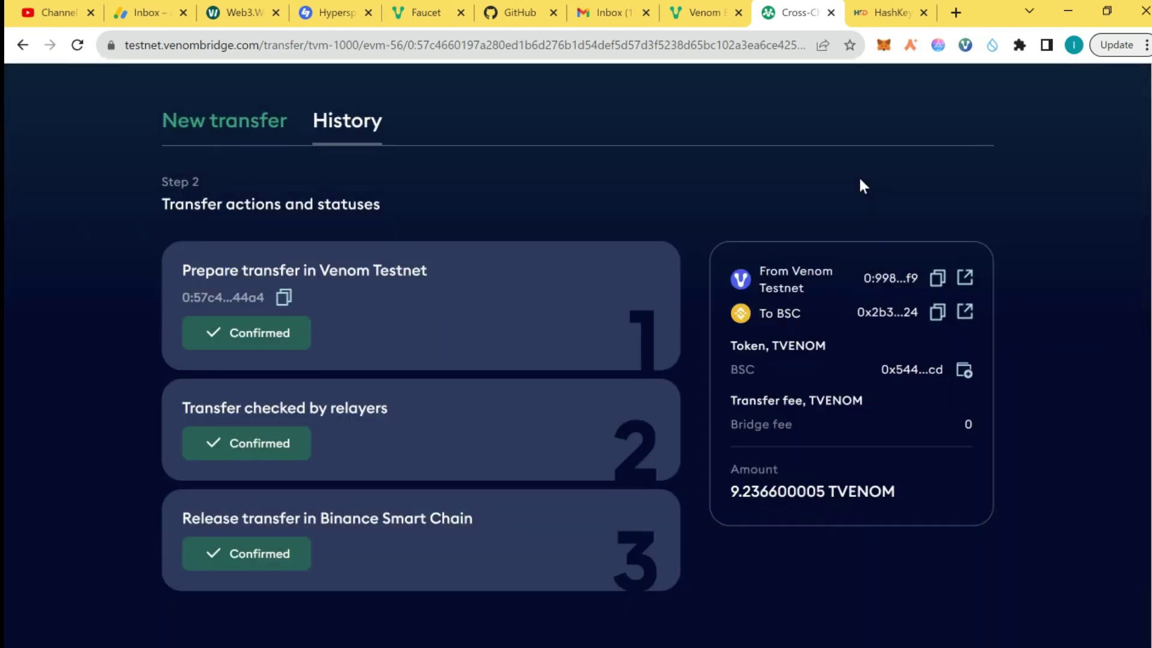
left_click(263, 134)
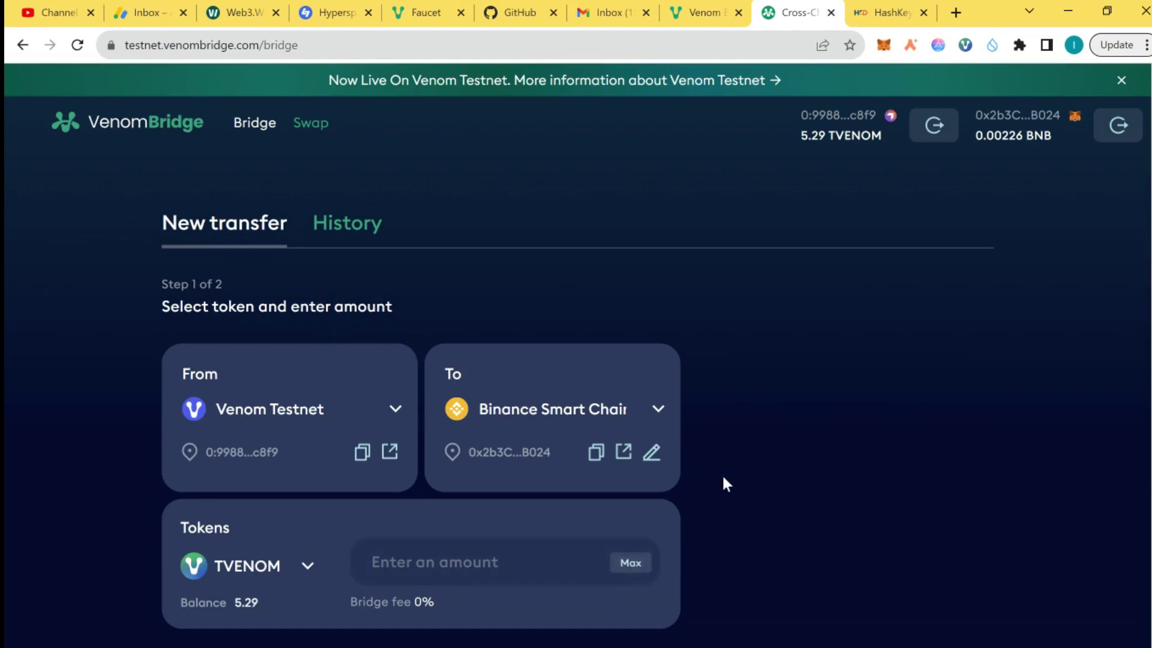
left_click(392, 408)
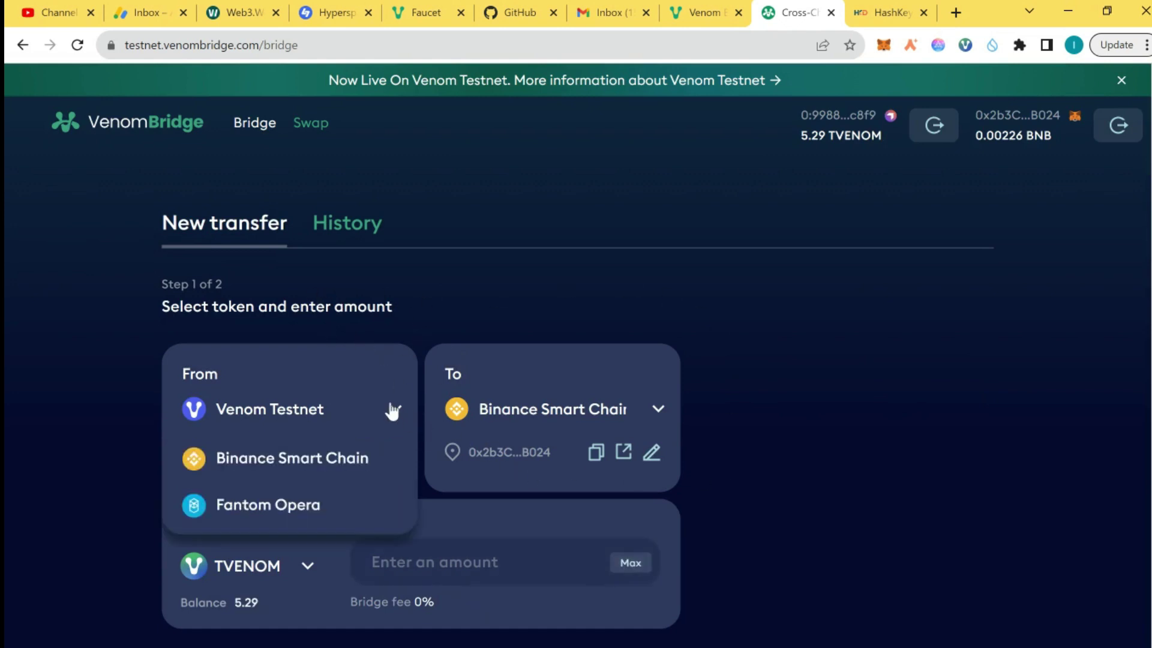
left_click(333, 456)
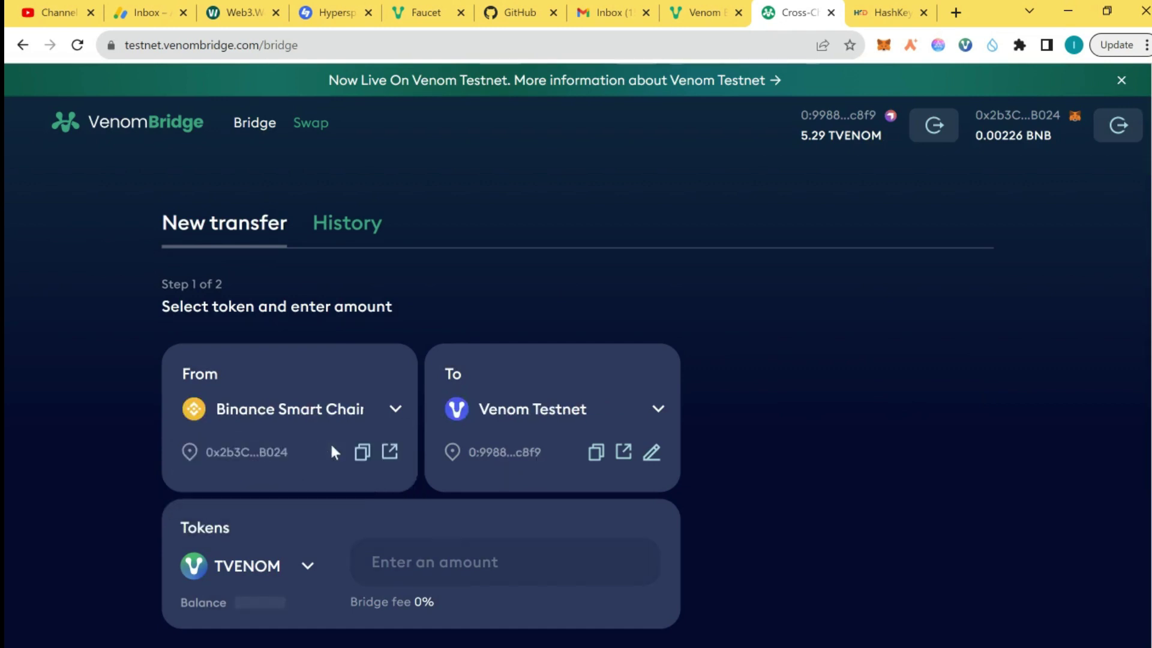
left_click(548, 423)
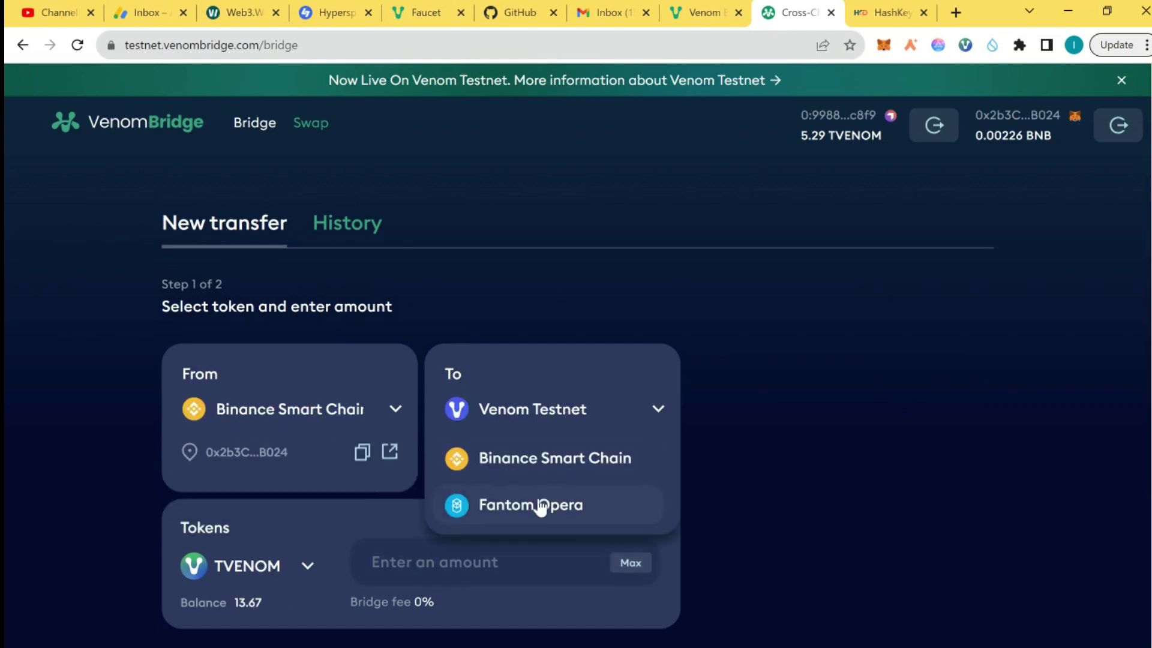
left_click(552, 412)
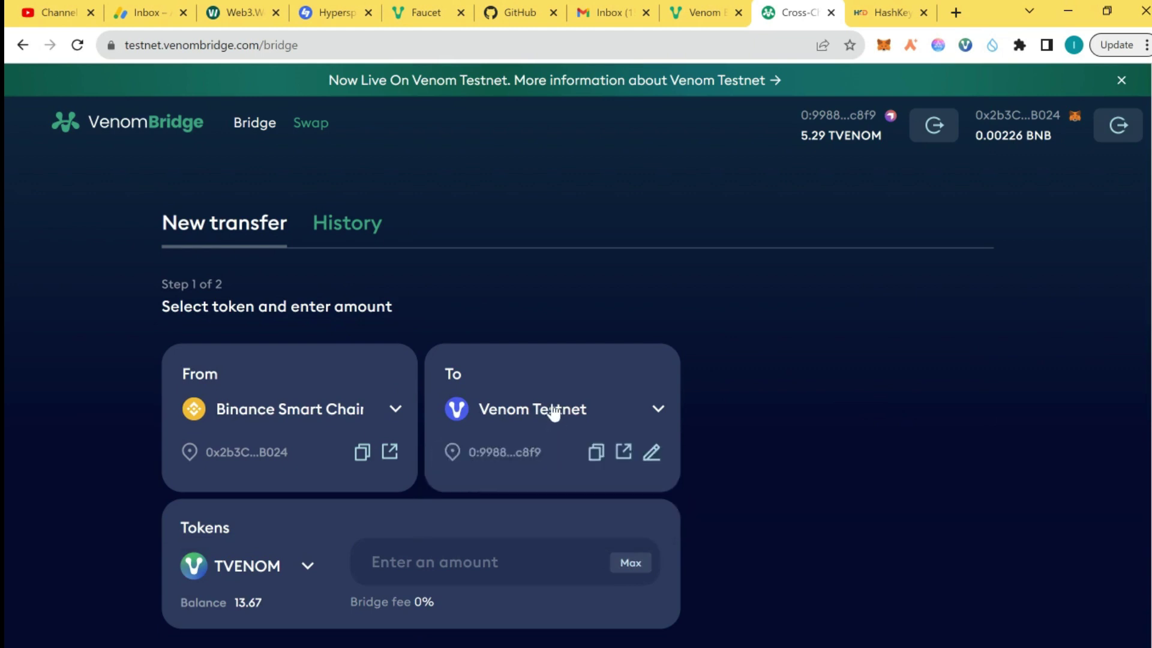
Step: Enter 10 TVENOM as the amount, continue, and begin approving the vault deposit
scroll(532, 372, "down", 2)
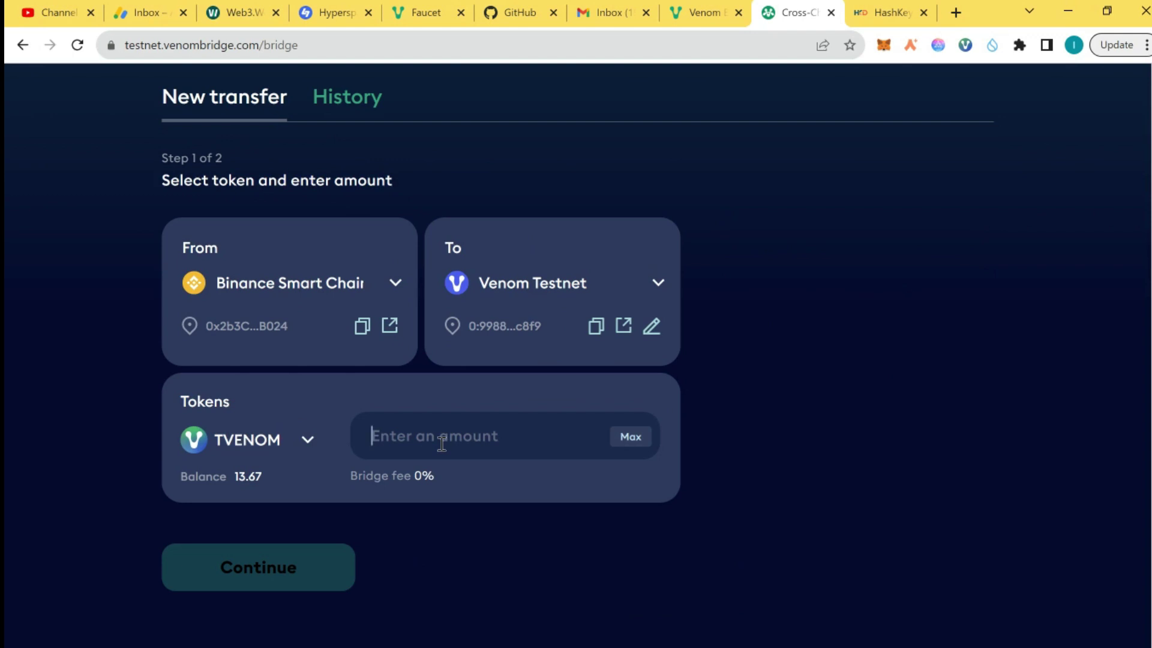
left_click(638, 451)
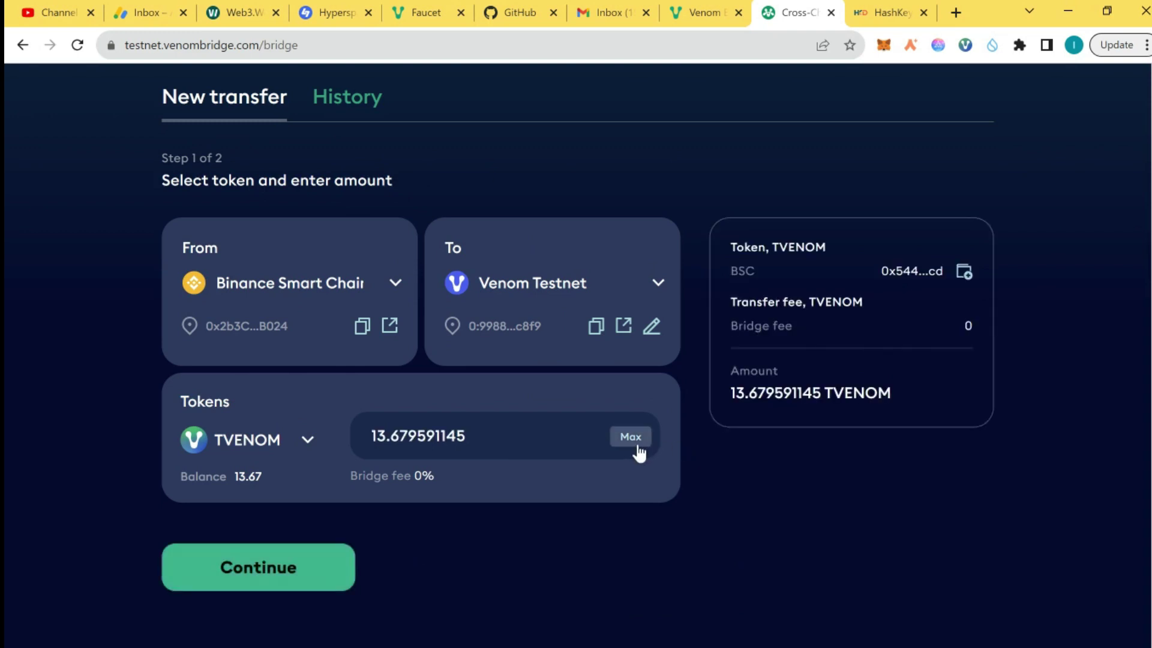
double_click(460, 443)
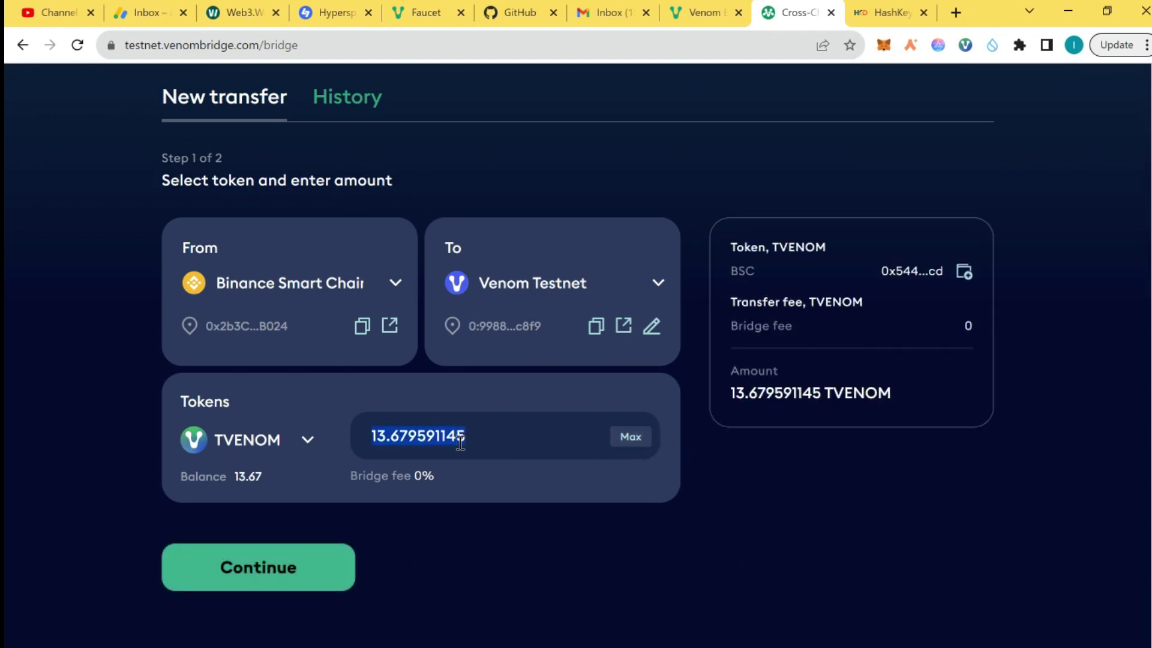
type("10")
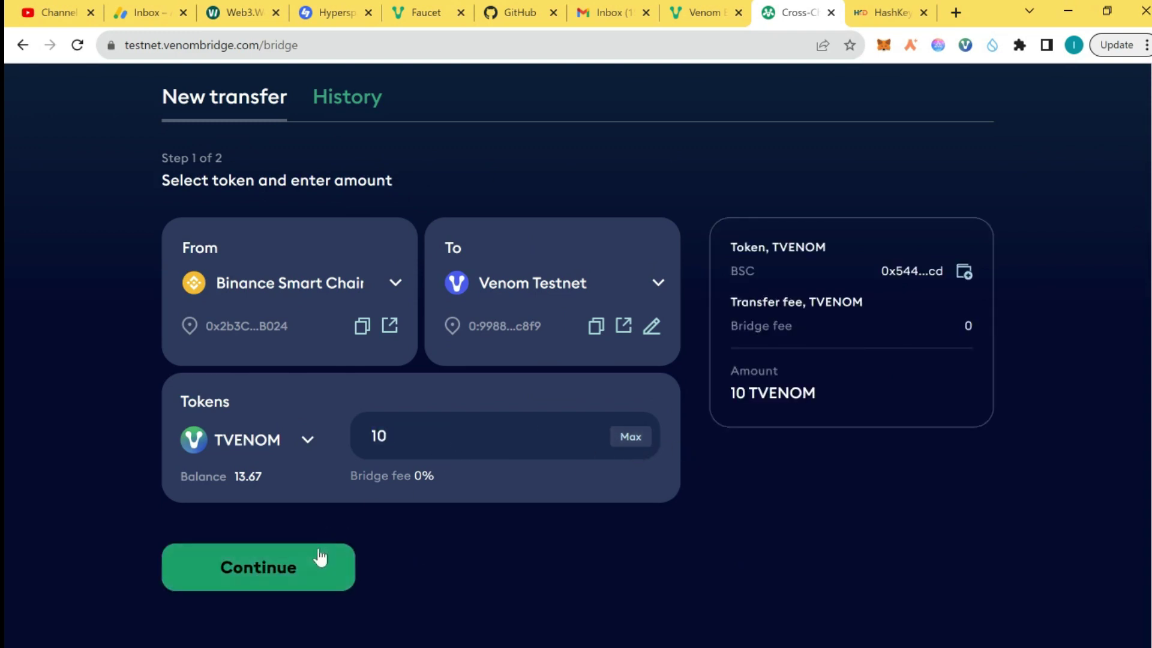
left_click(316, 558)
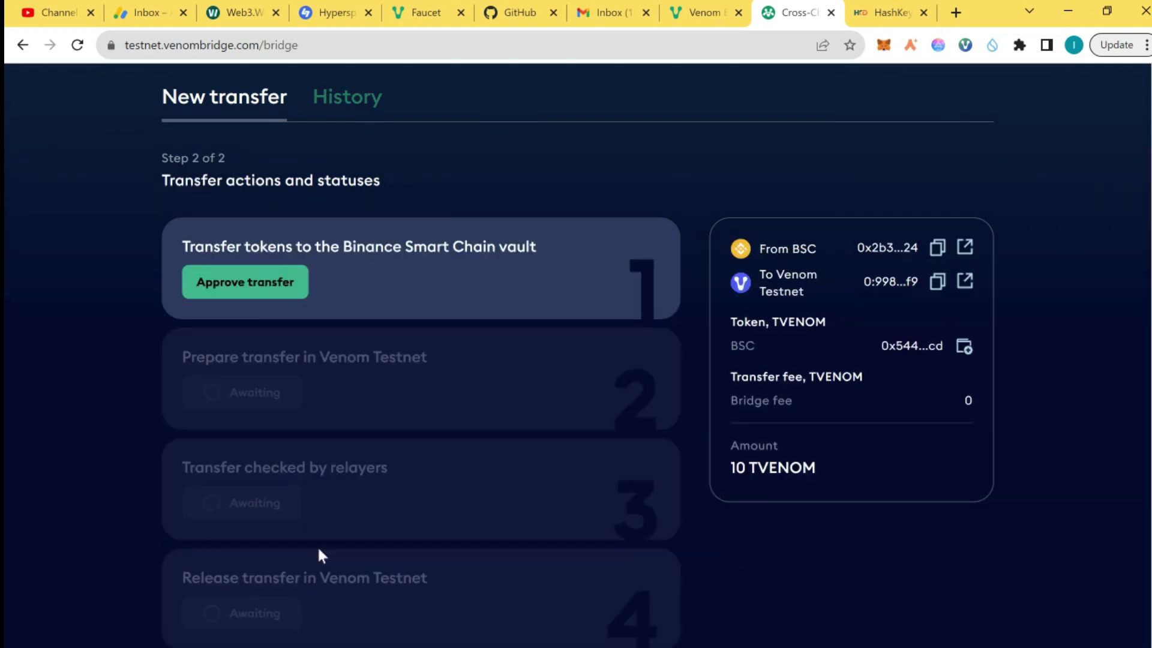
left_click(272, 280)
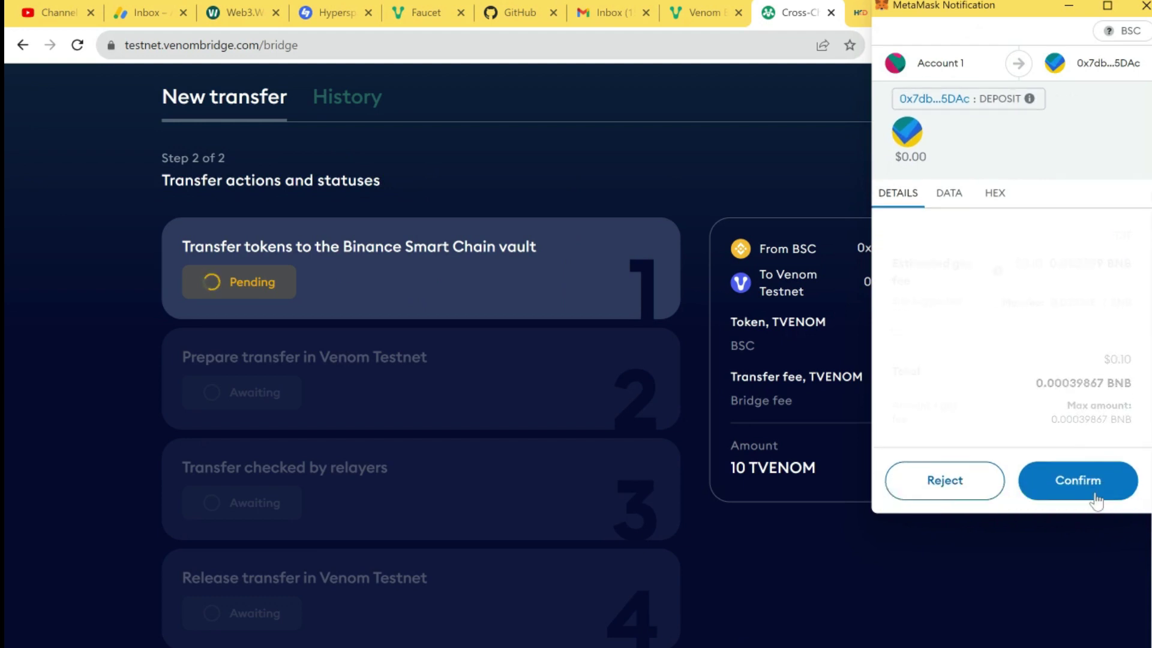
Step: Confirm the 10 TVENOM BSC vault deposit transaction in MetaMask
left_click(1090, 504)
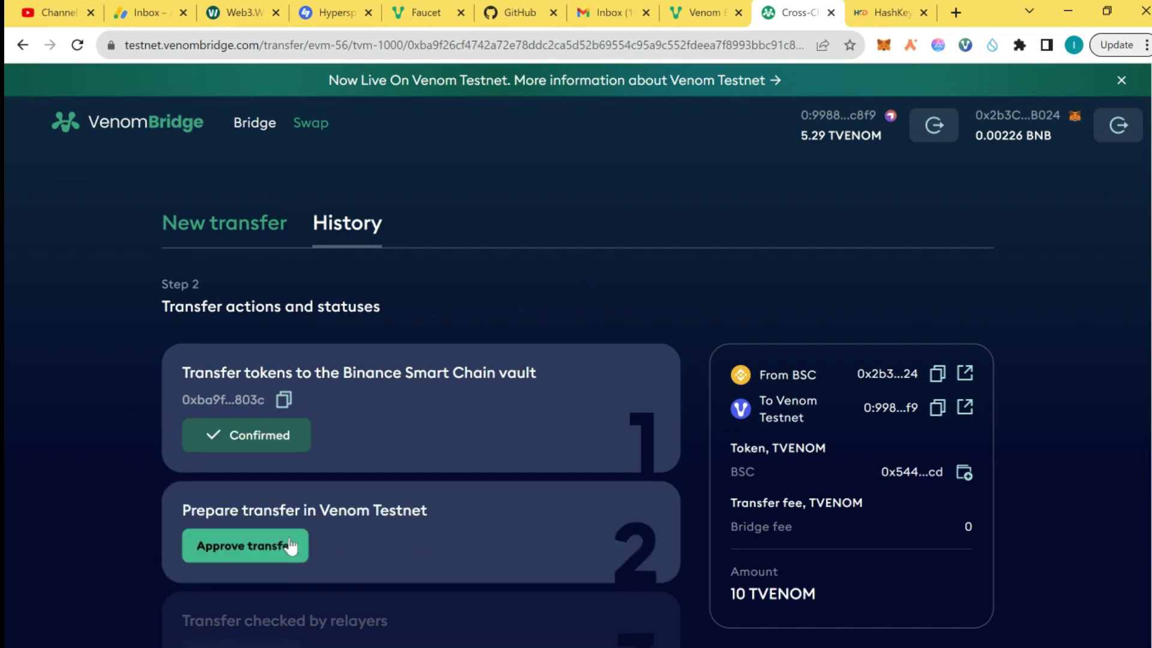
Step: Approve the Venom Testnet transfer preparation in Venom Wallet, entering the password with Remember password enabled
left_click(280, 544)
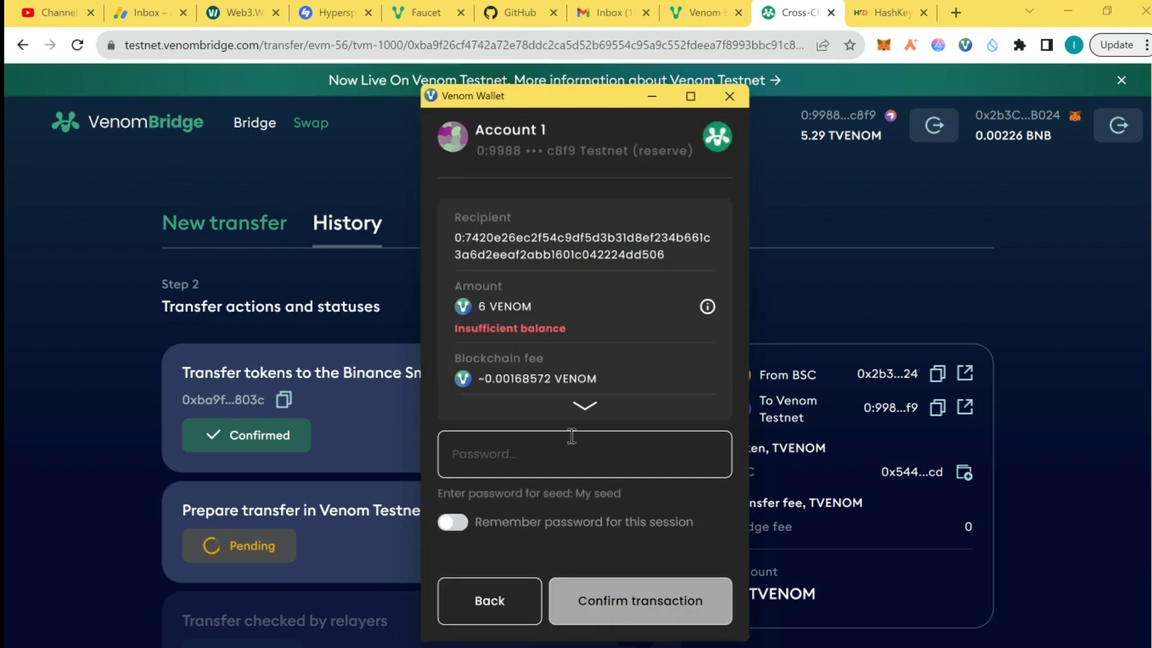
left_click(522, 451)
type("•••••••••••")
left_click(453, 522)
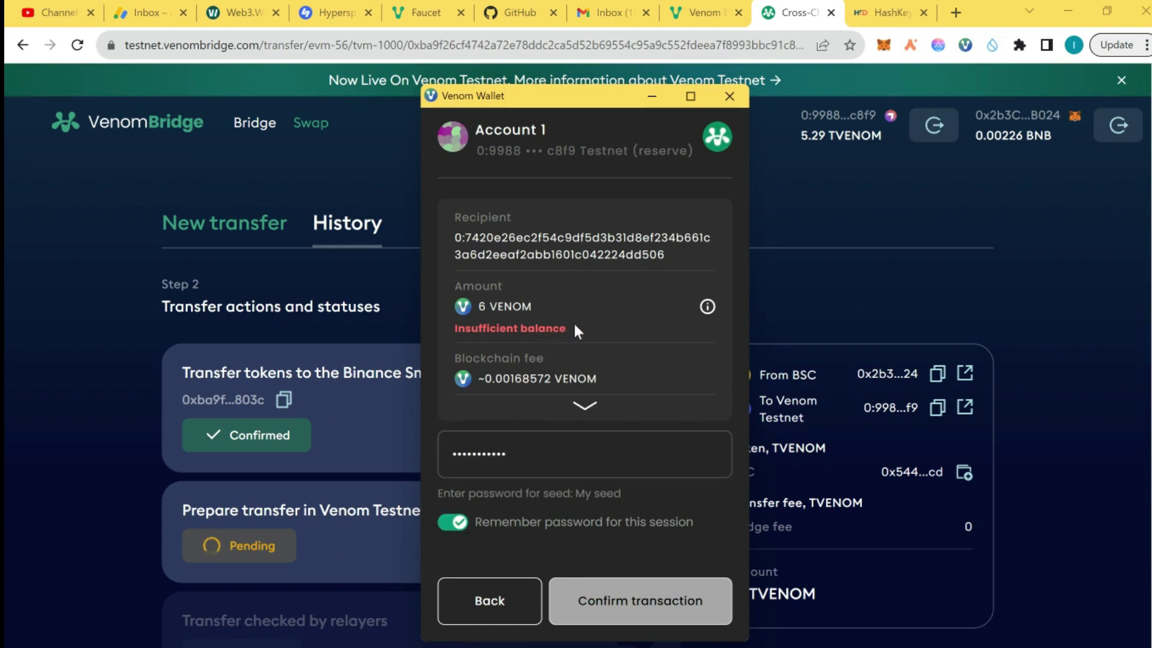
left_click(625, 601)
mouse_move(707, 307)
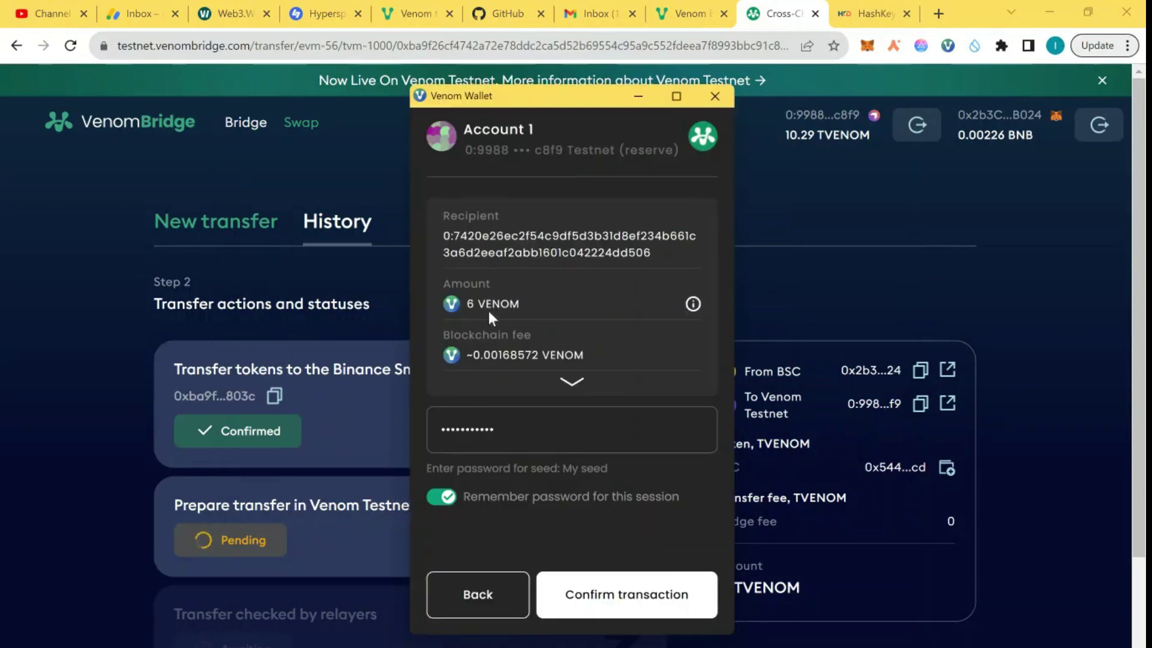
left_click(630, 610)
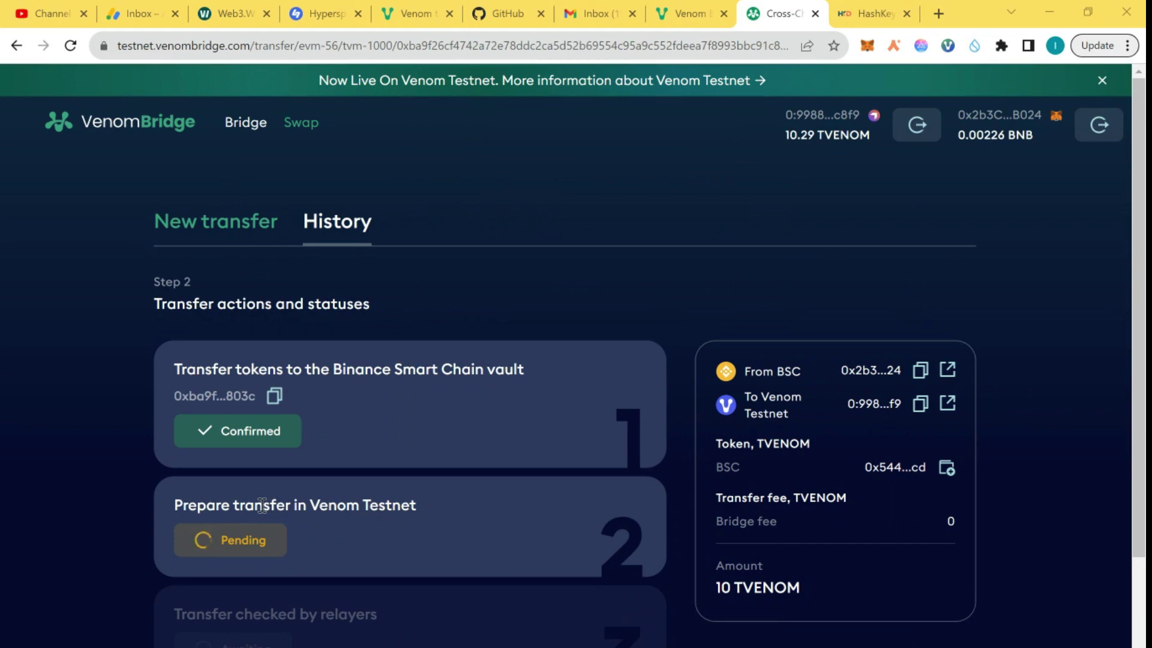
Step: Wait for all four bridge steps to confirm, dismiss the success modal, and check the wallet balance
scroll(258, 563, "down", 3)
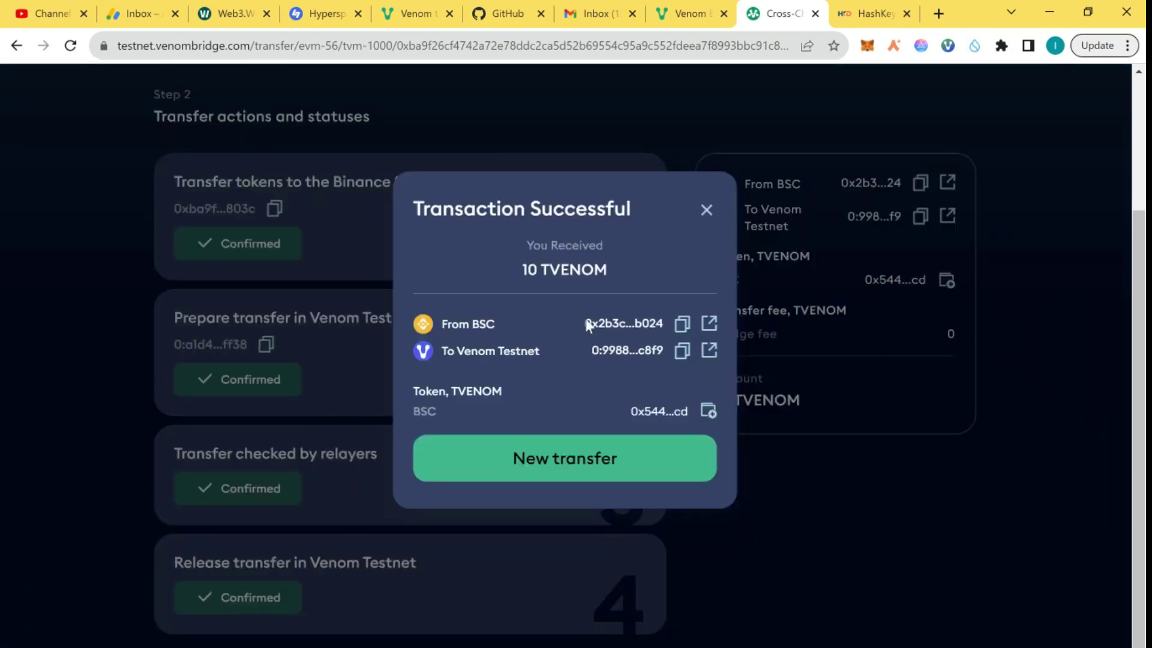
left_click(707, 210)
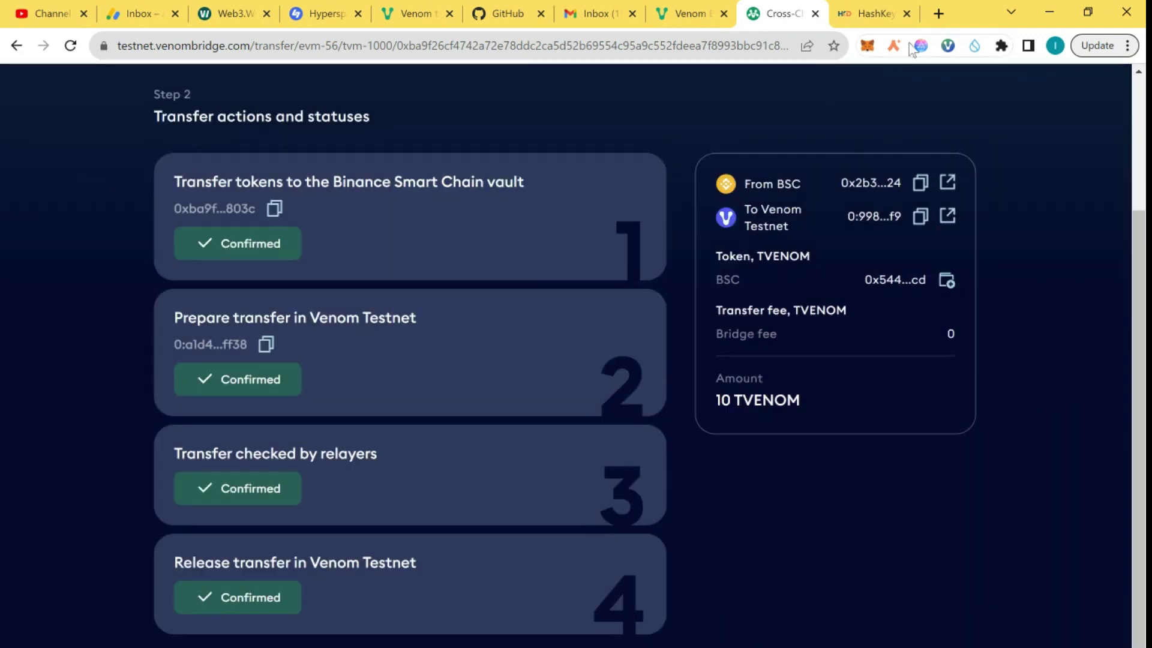
left_click(947, 47)
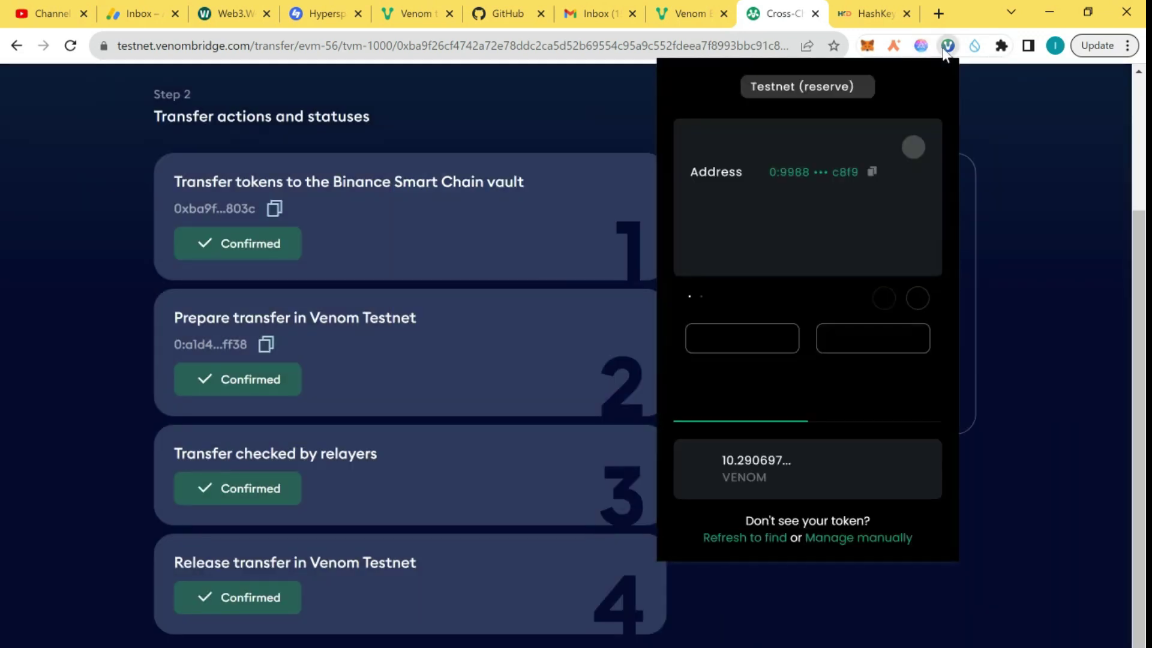
Step: Verify the Venom Bridge transfer tasks, then mint the bridge NFT confirming the 1 VENOM transaction
left_click(667, 12)
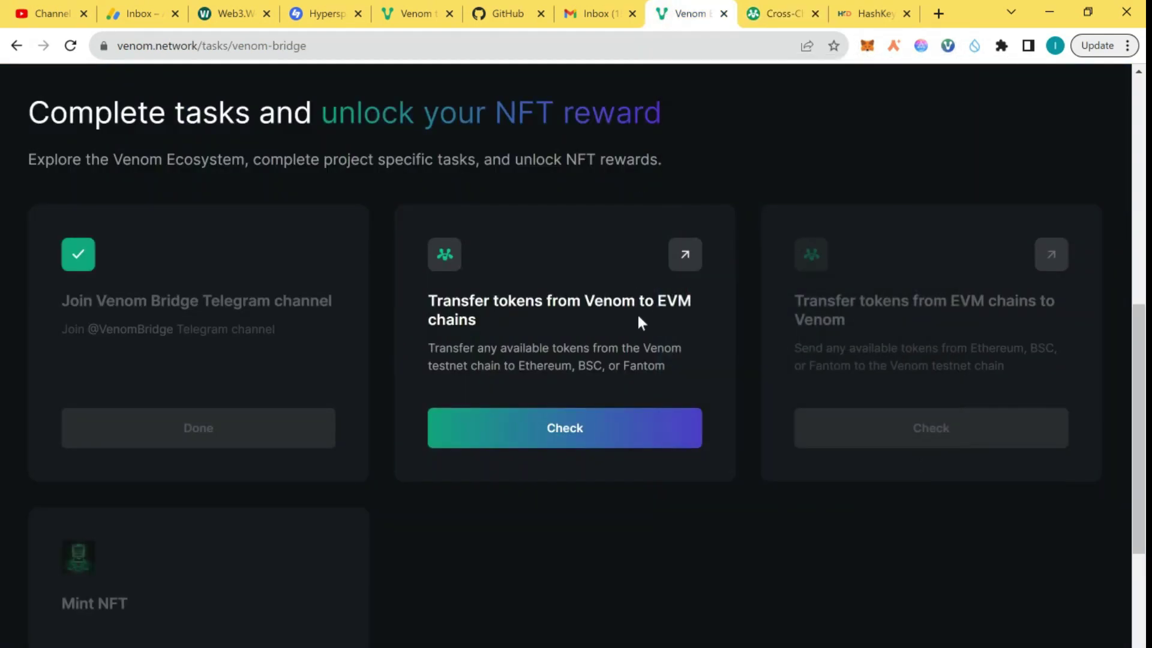
left_click(587, 440)
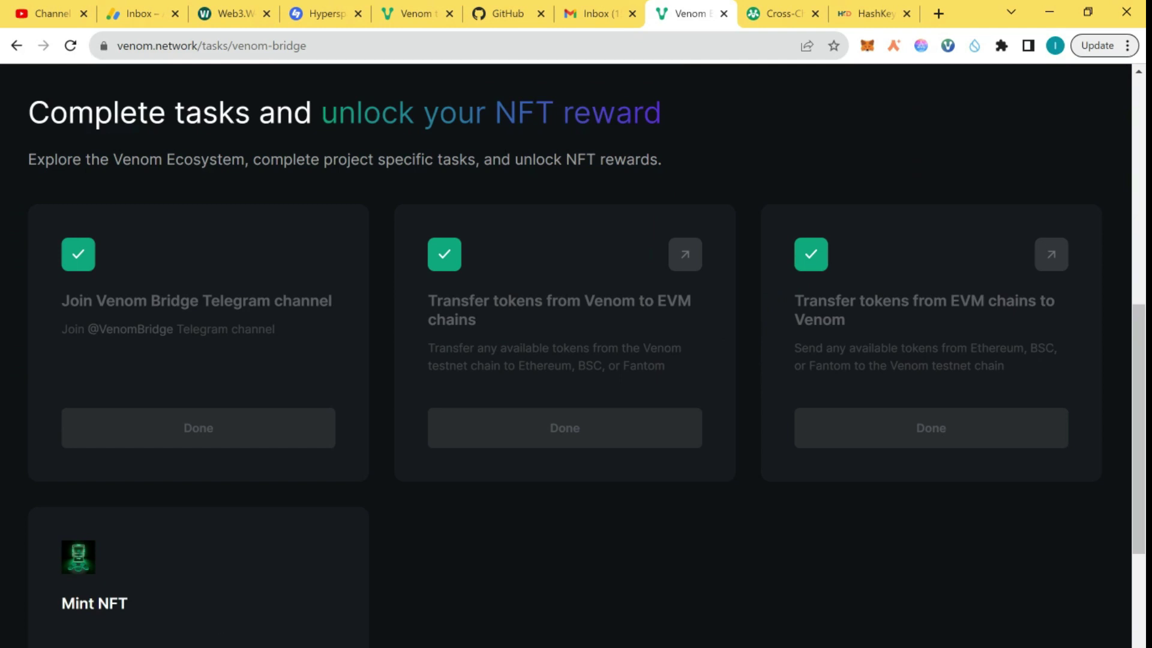
left_click(223, 643)
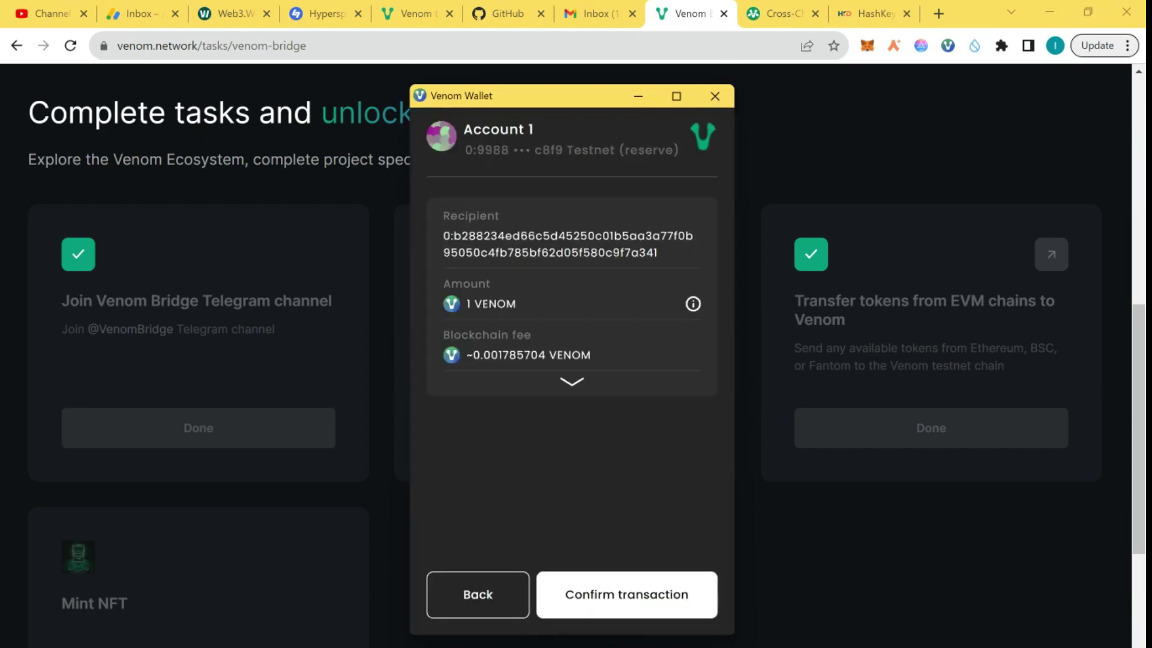
left_click(619, 606)
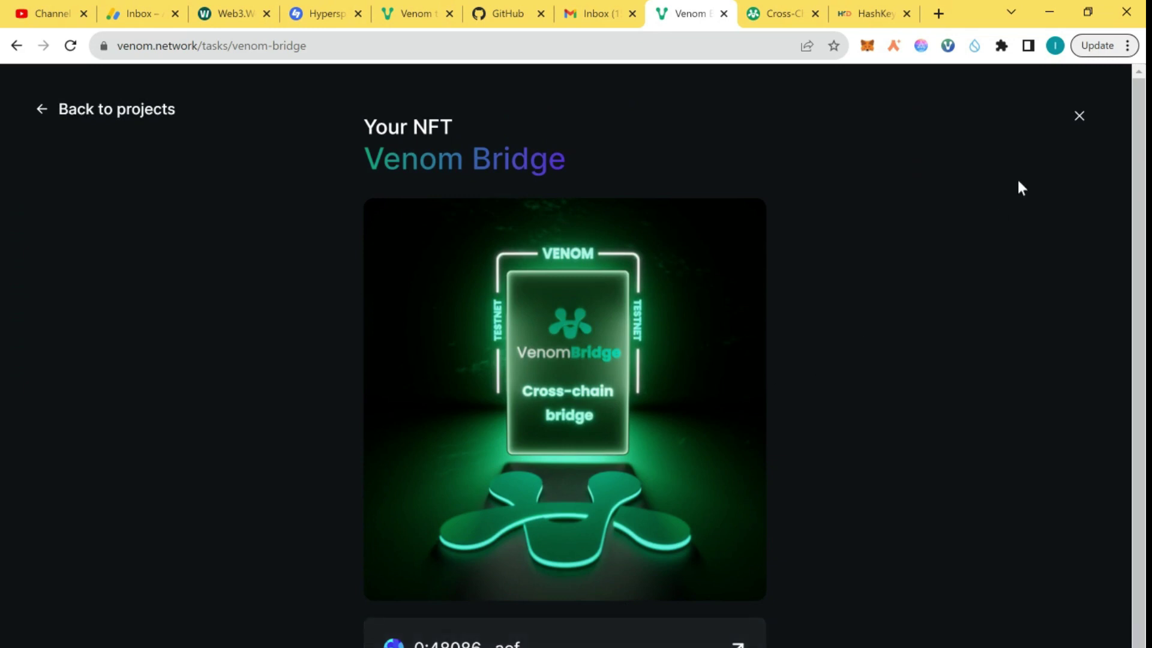
Step: Close the minted NFT preview and scroll to the Tweet about Snipa Finance task card
left_click(1080, 118)
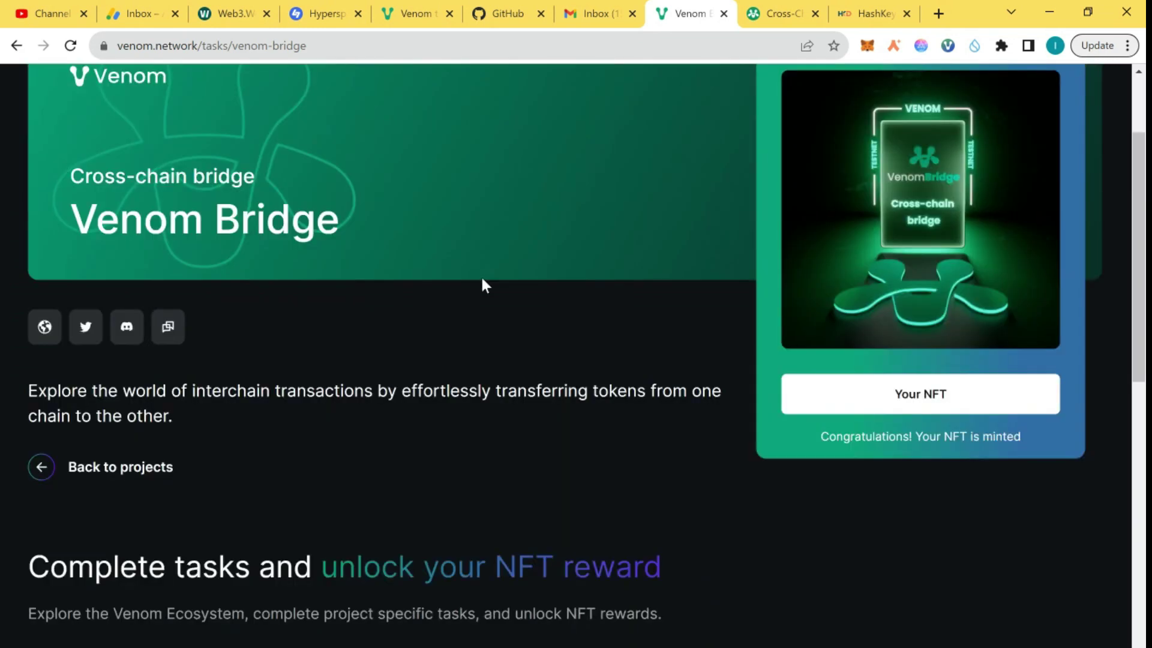
scroll(485, 285, "down", 5)
scroll(484, 285, "up", 7)
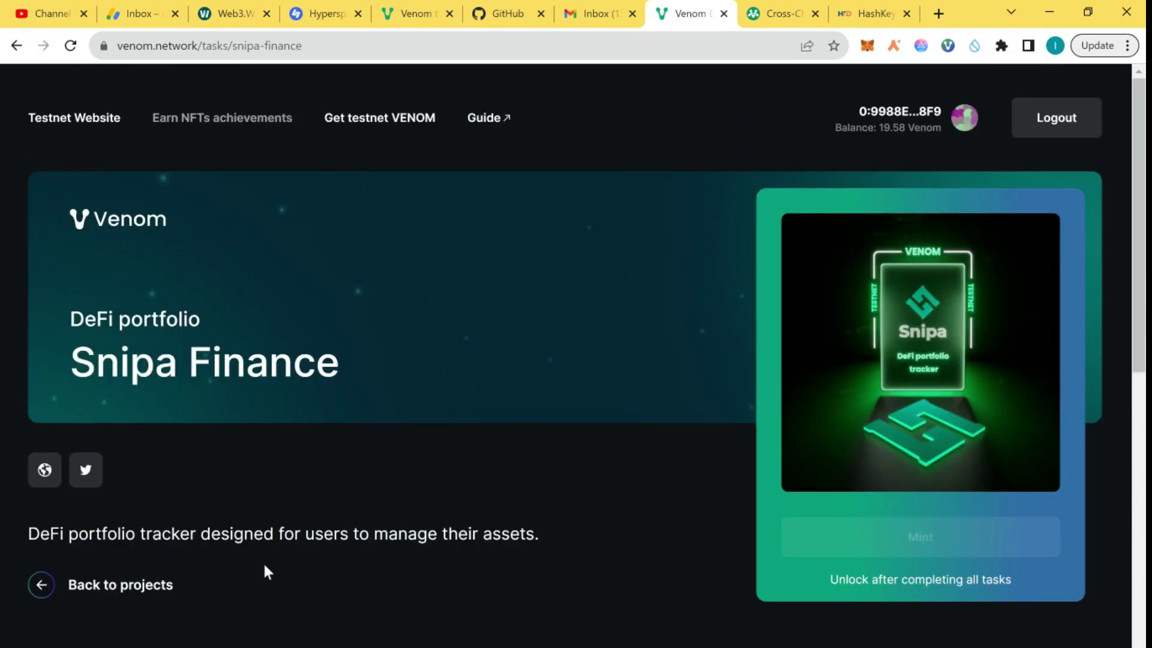
scroll(264, 566, "down", 7)
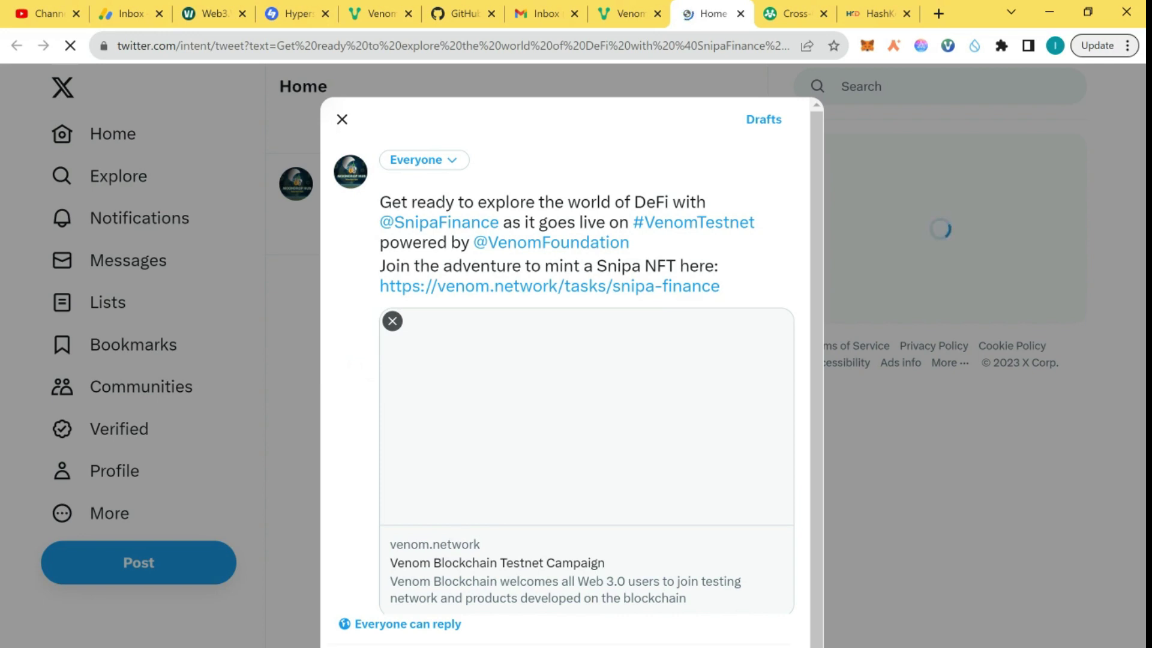
Step: Publish the prefilled Snipa Finance tweet and verify it with Check on the Venom tweet task
key("ctrl+Return")
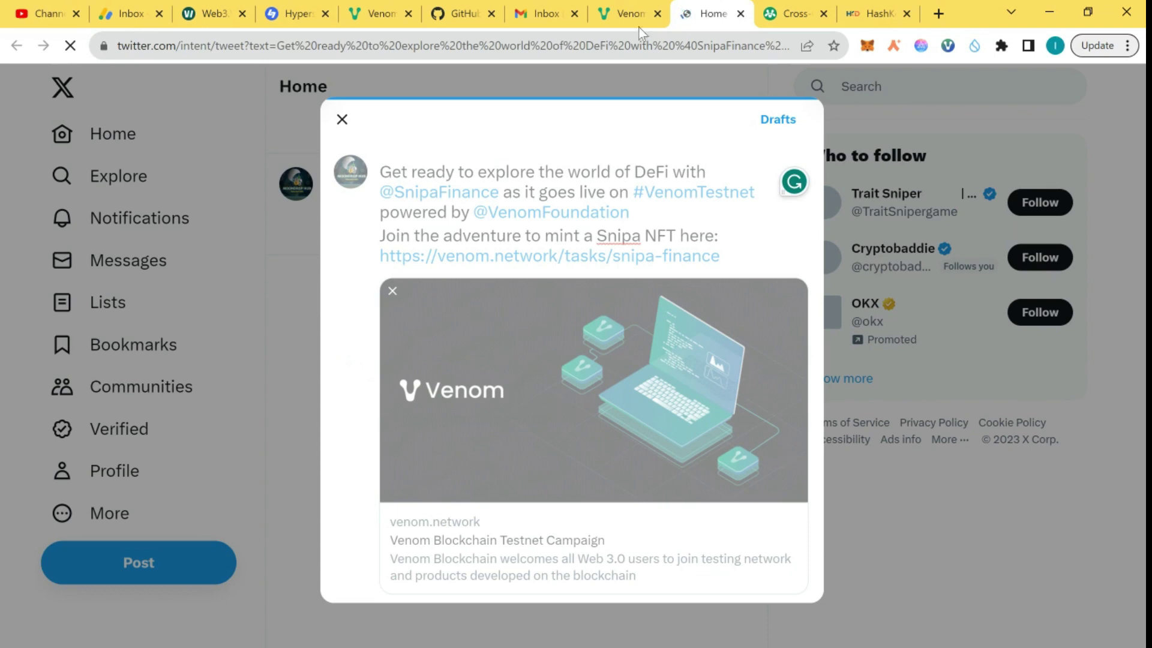
left_click(625, 5)
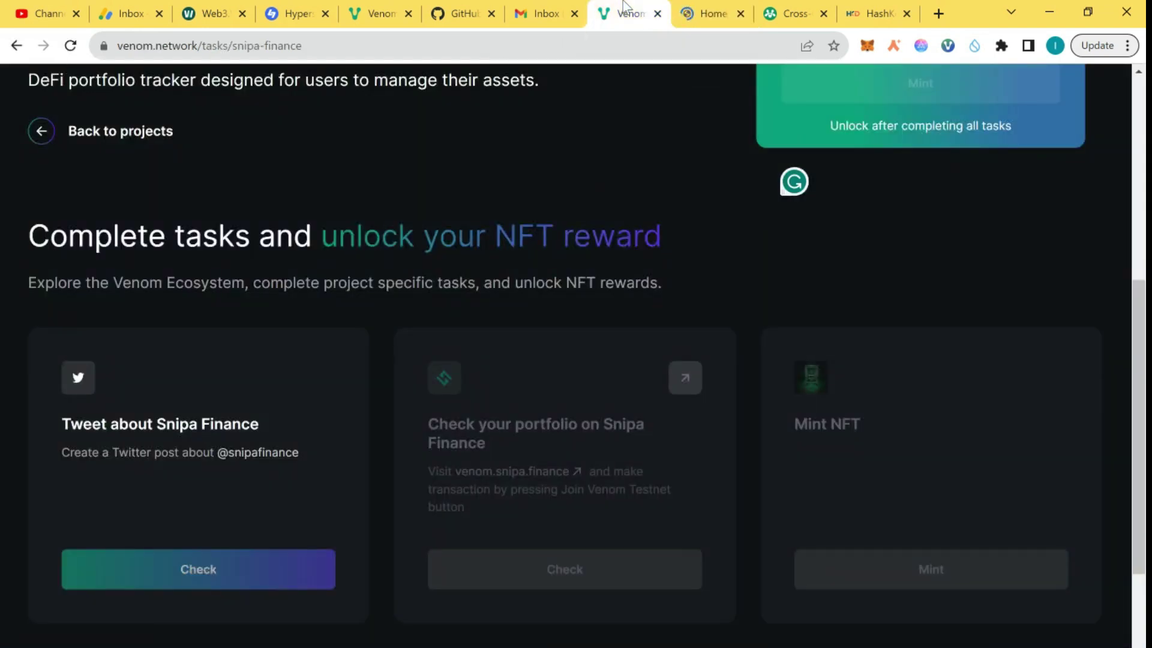
left_click(704, 7)
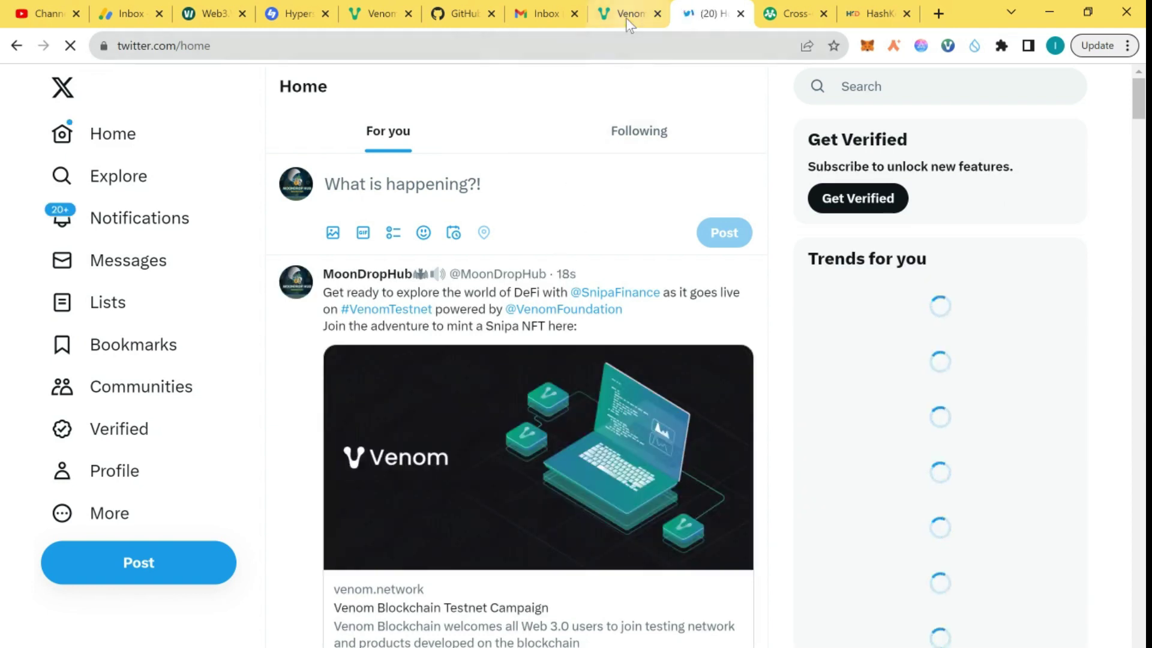
left_click(627, 18)
left_click(232, 568)
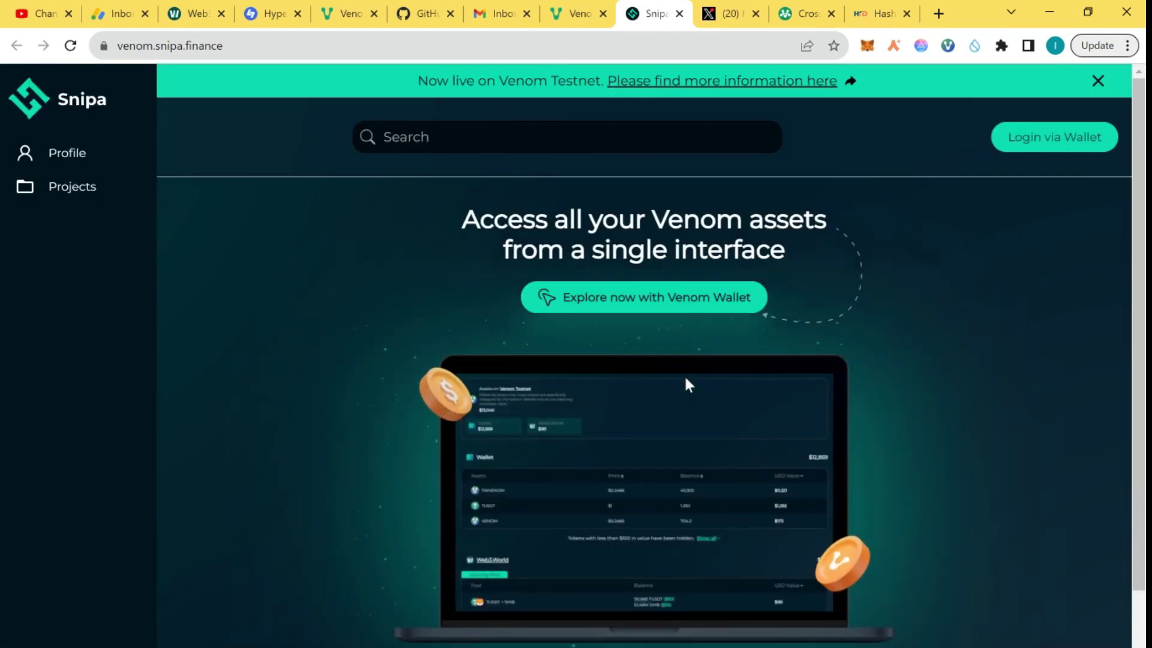
Step: Log in to Snipa Finance through the Venom Chrome Extension, approving the account connection
left_click(1067, 136)
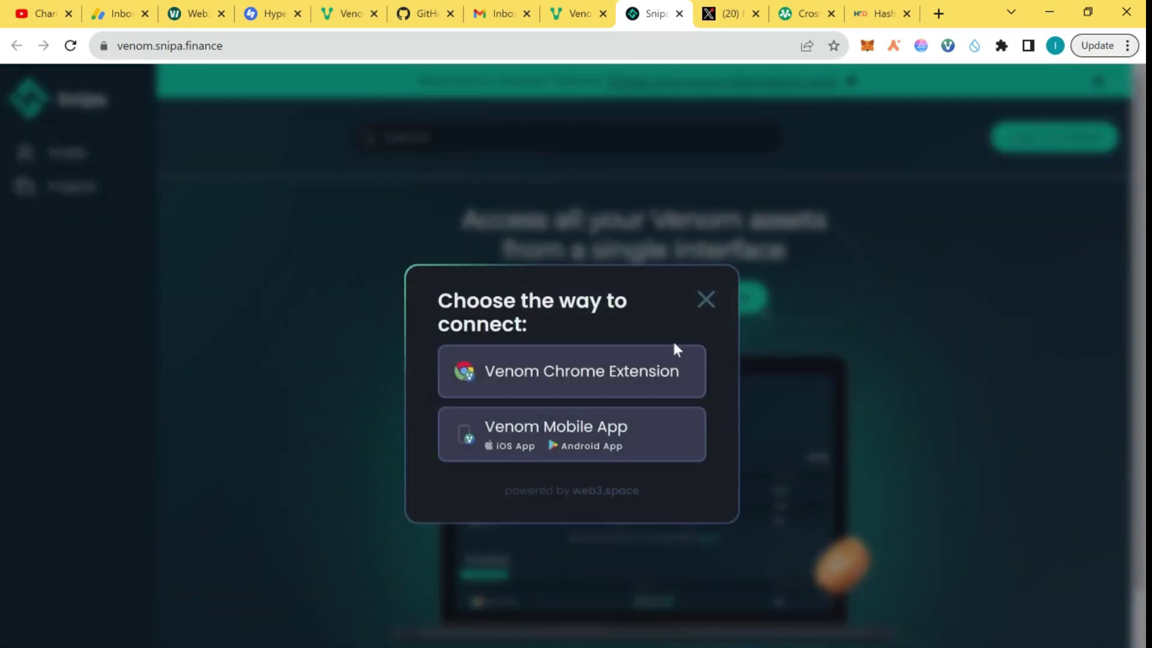
left_click(613, 377)
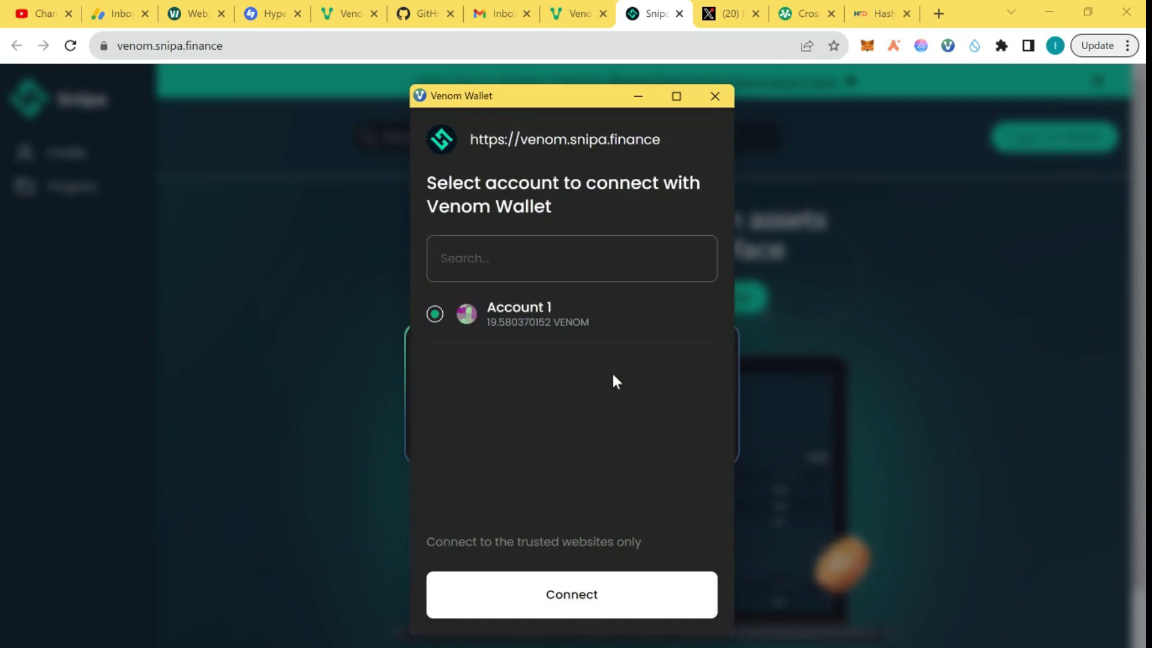
left_click(571, 598)
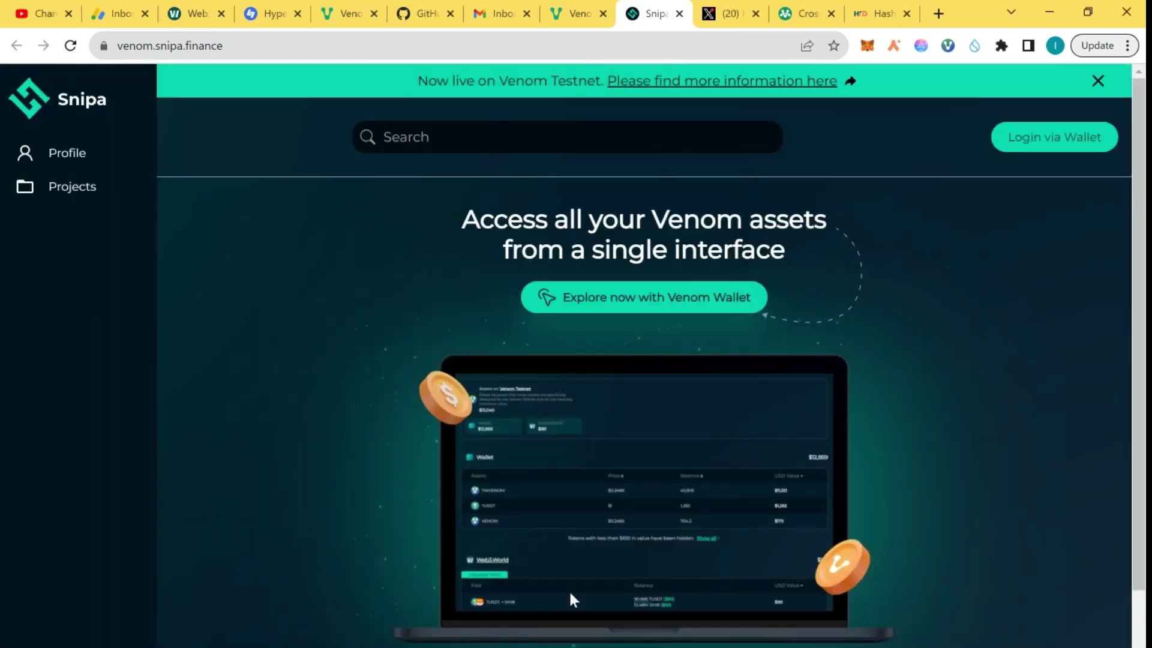
scroll(568, 589, "down", 2)
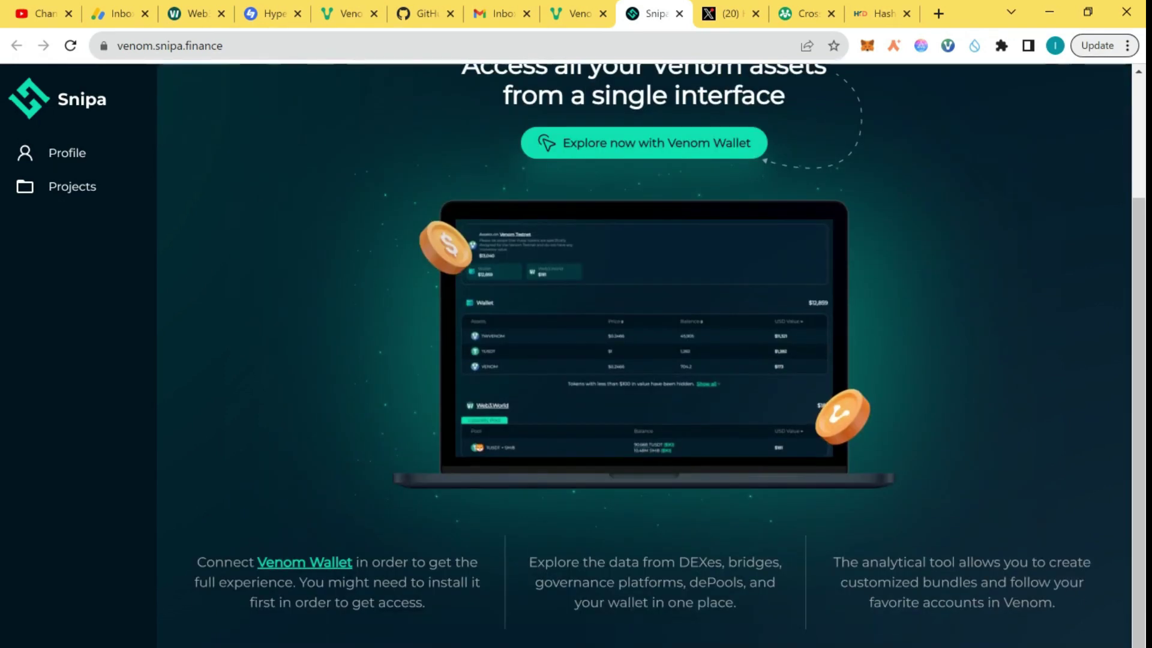
scroll(644, 355, "up", 2)
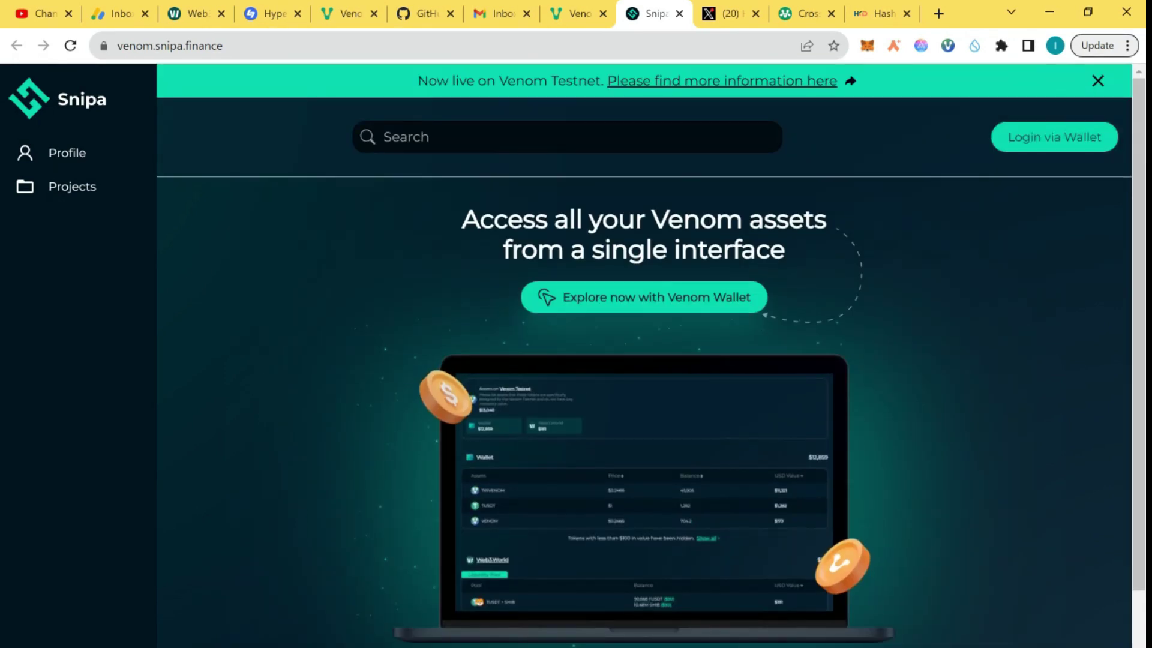
left_click(1063, 136)
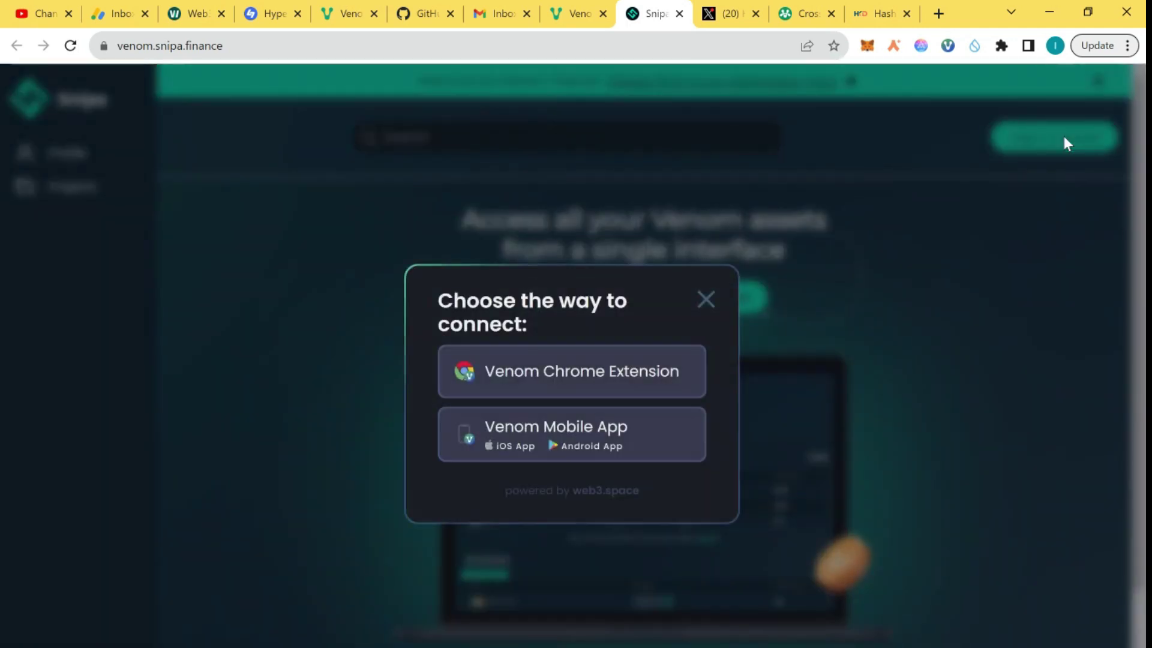
left_click(547, 354)
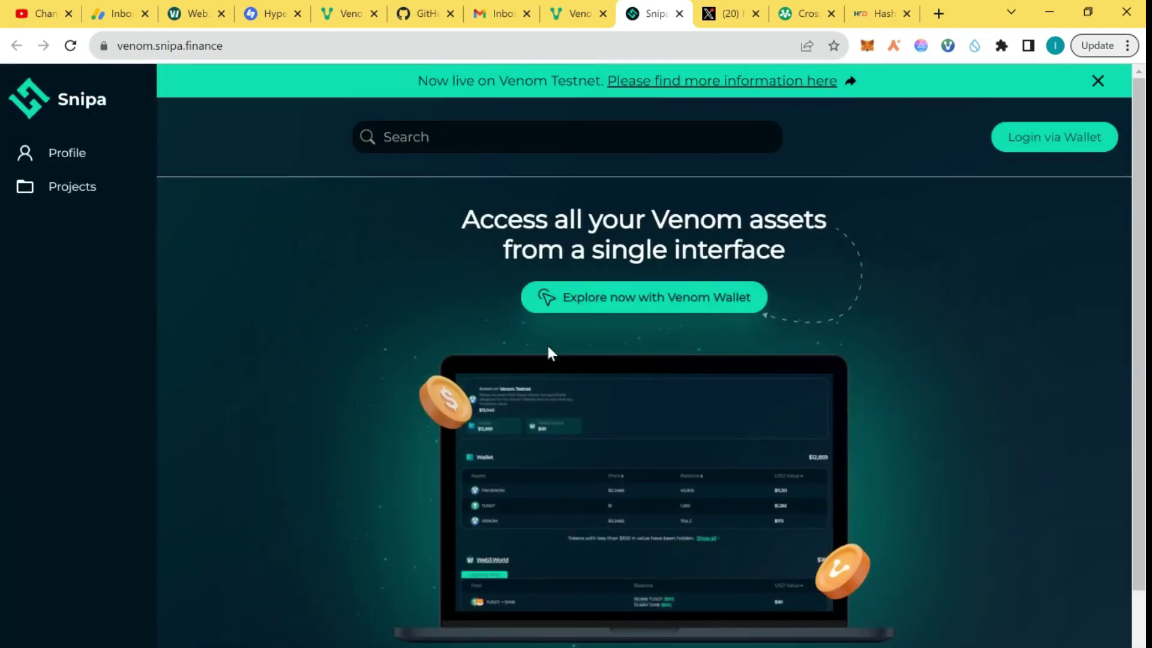
left_click(1046, 137)
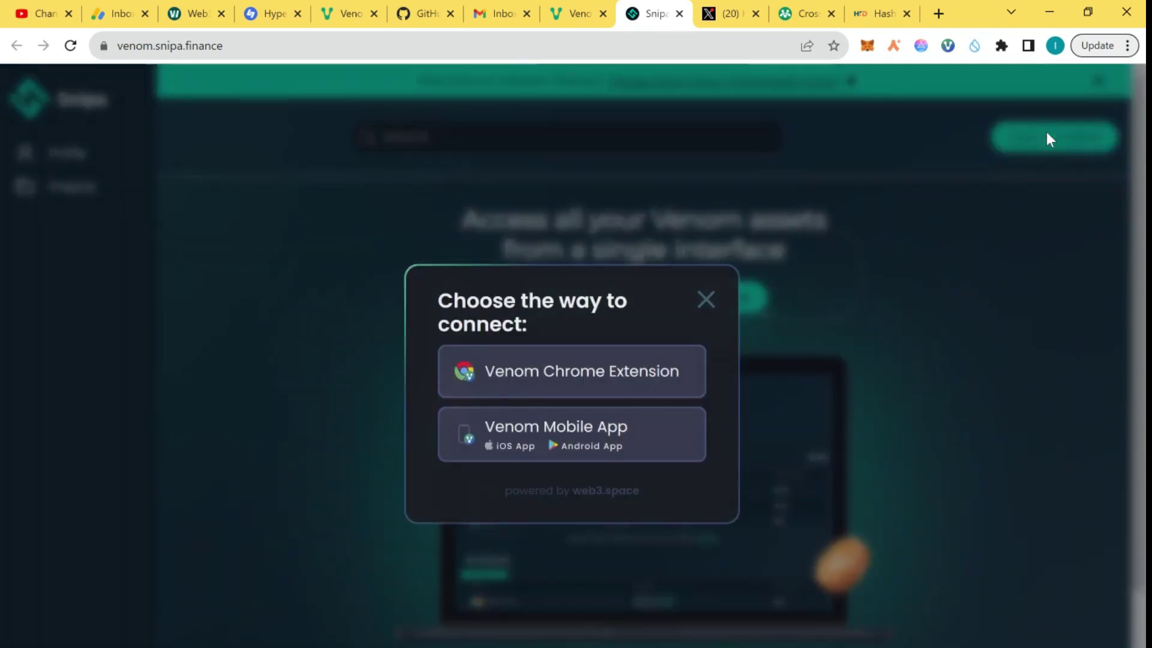
left_click(653, 387)
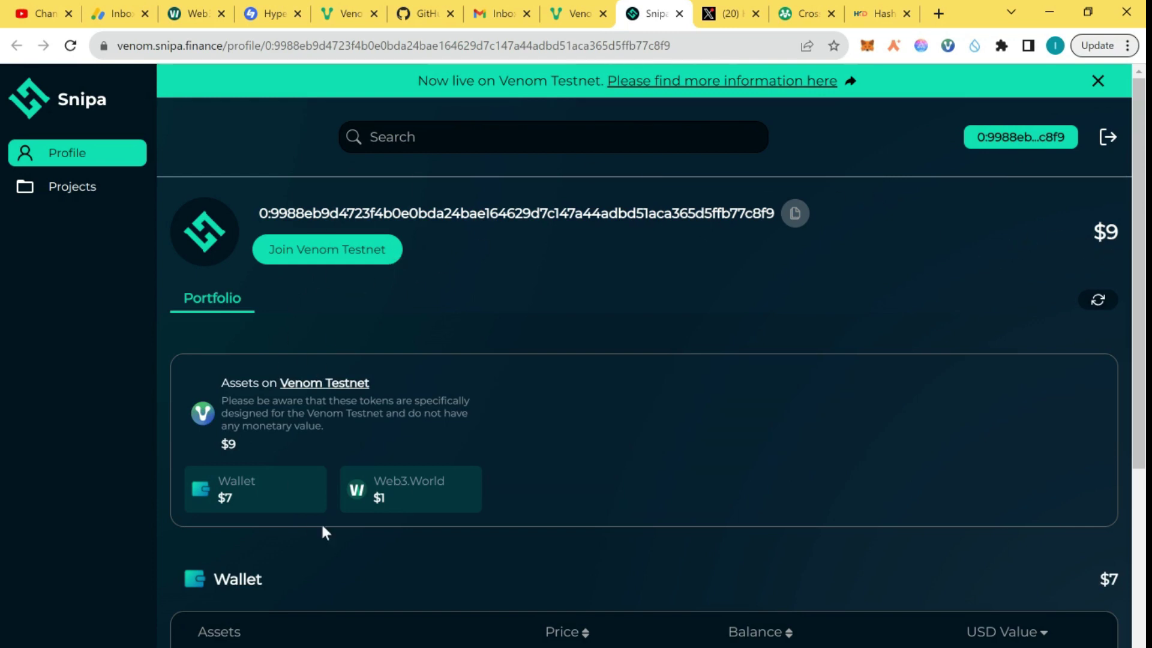
Step: Browse the Snipa projects list and try verifying the Snipa portfolio task on Venom Network
scroll(320, 522, "down", 5)
scroll(320, 522, "down", 2)
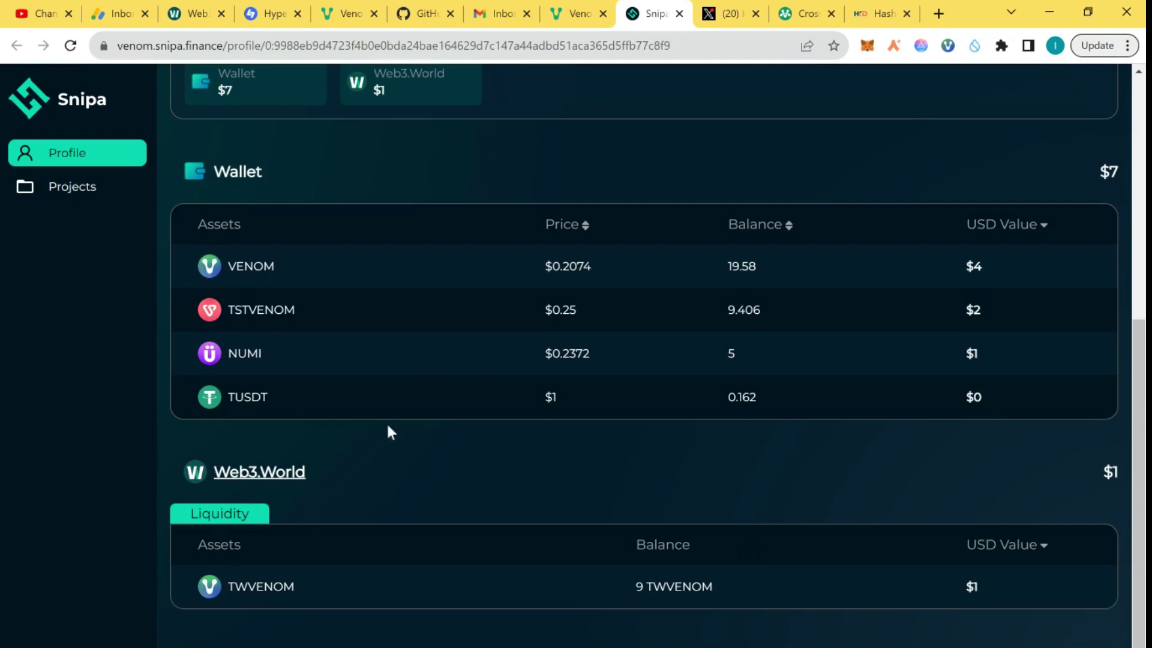
scroll(699, 437, "up", 7)
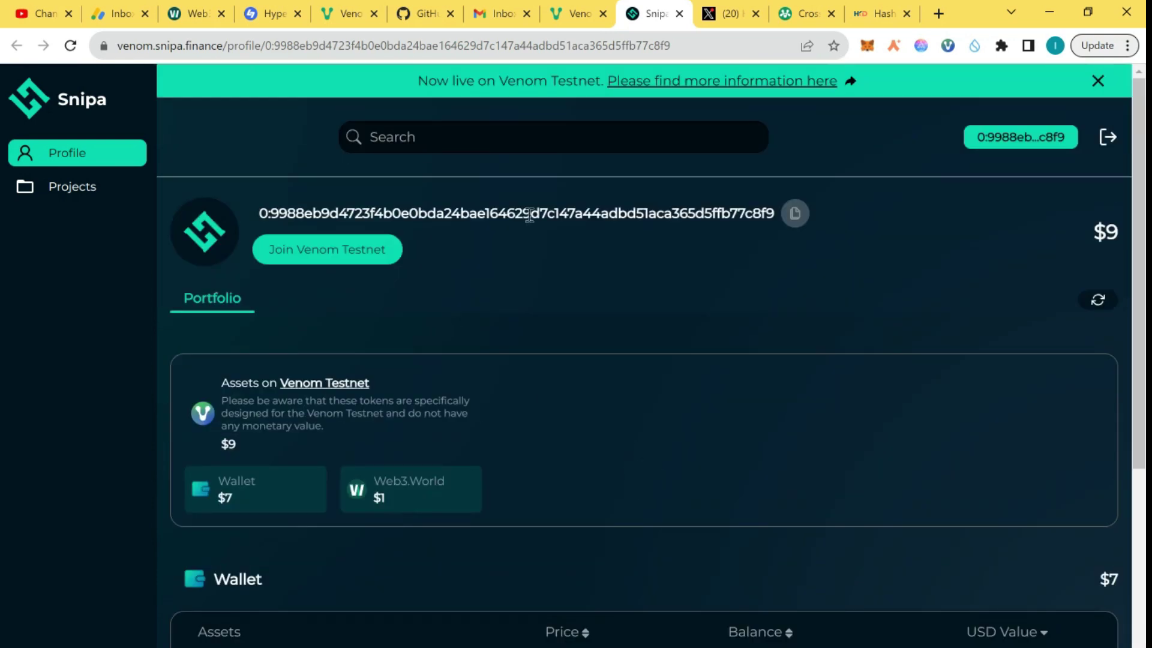
left_click(93, 189)
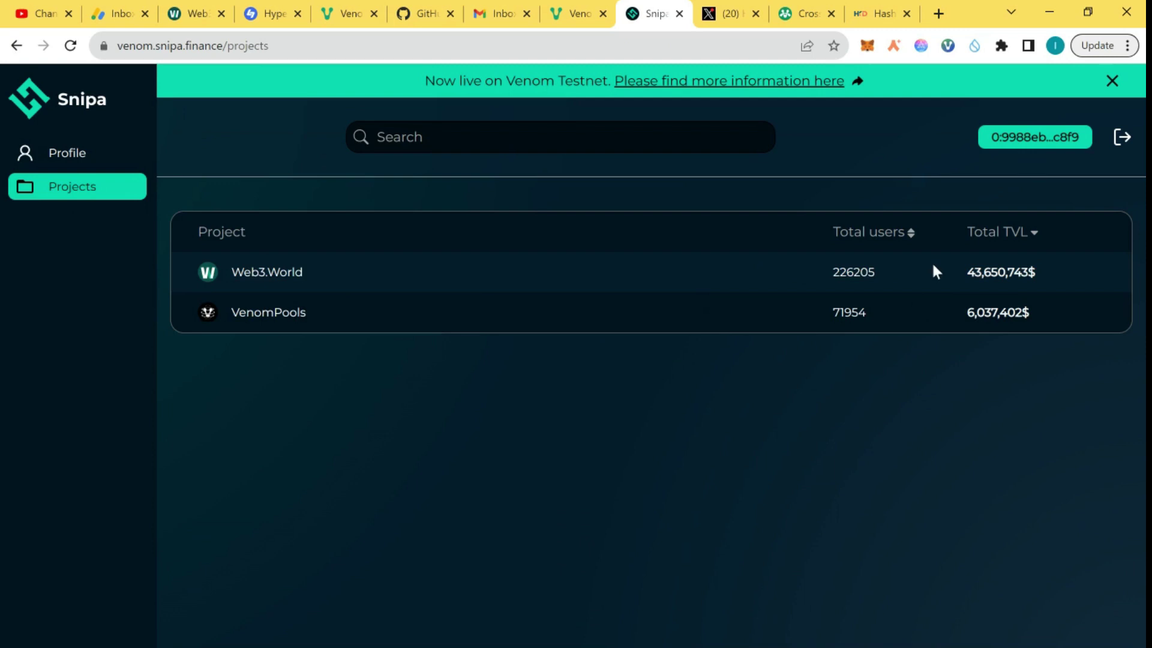
left_click(575, 11)
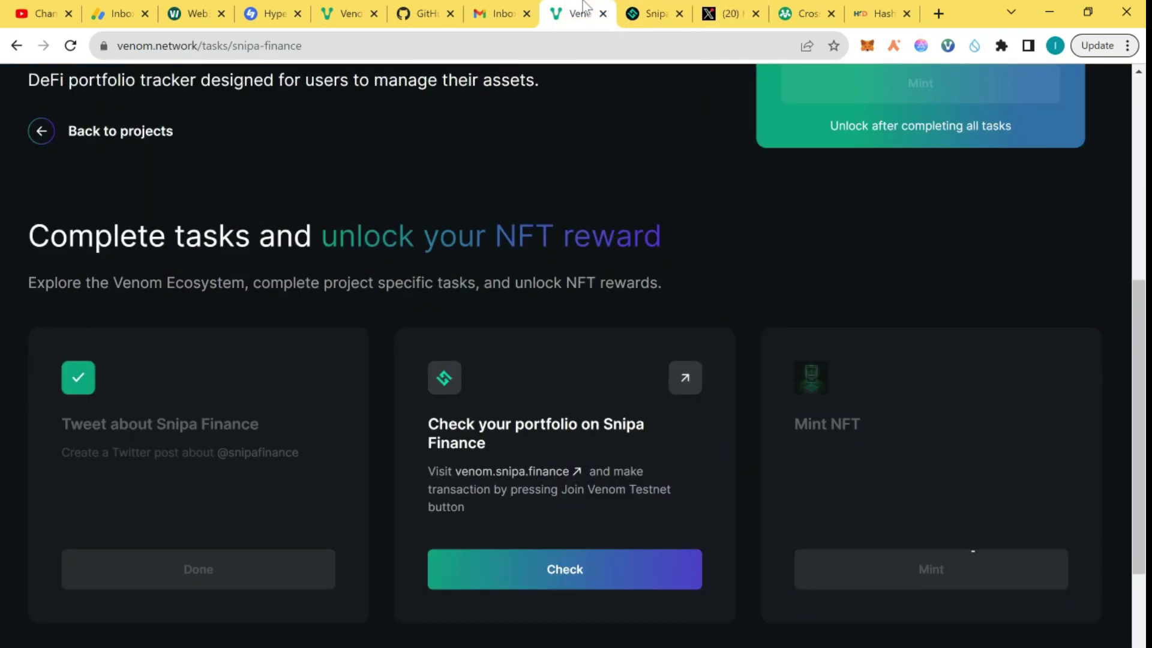
left_click(590, 569)
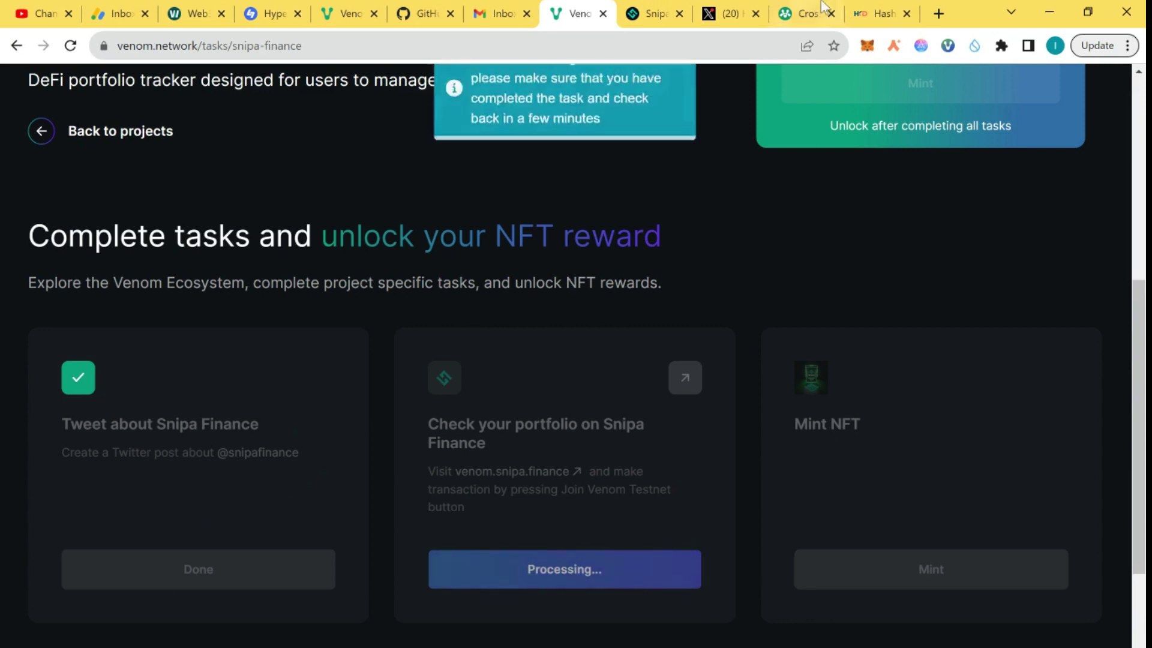
Step: Join the Venom Testnet from the Snipa profile, confirming the 1 VENOM transaction with password remembered
left_click(670, 8)
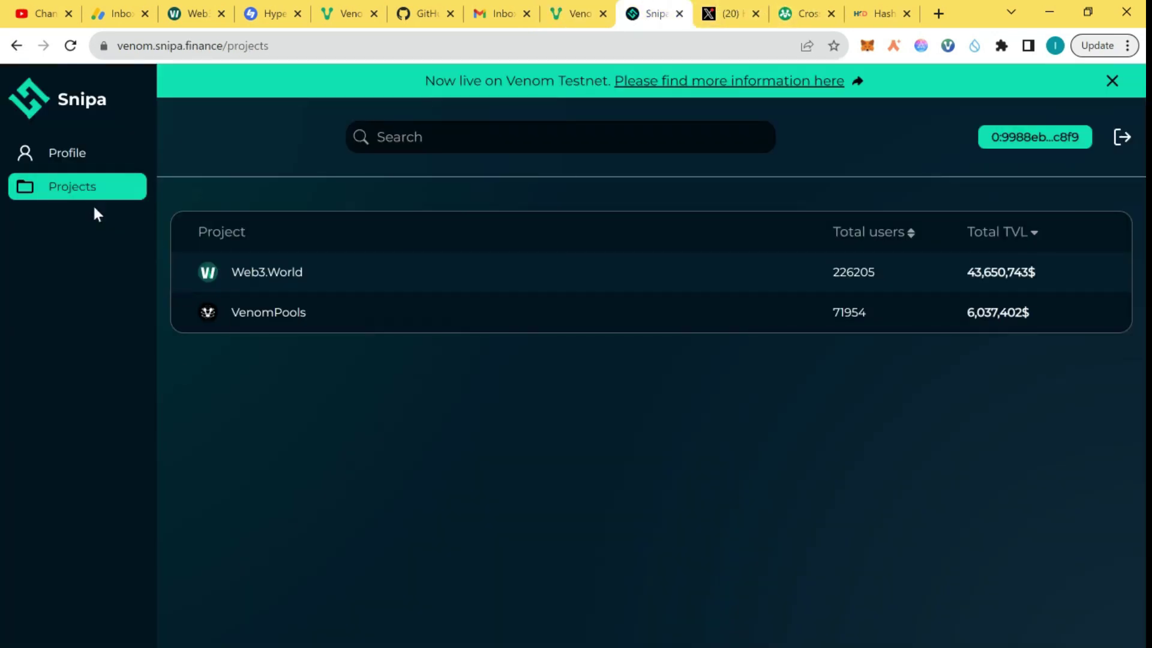
left_click(75, 150)
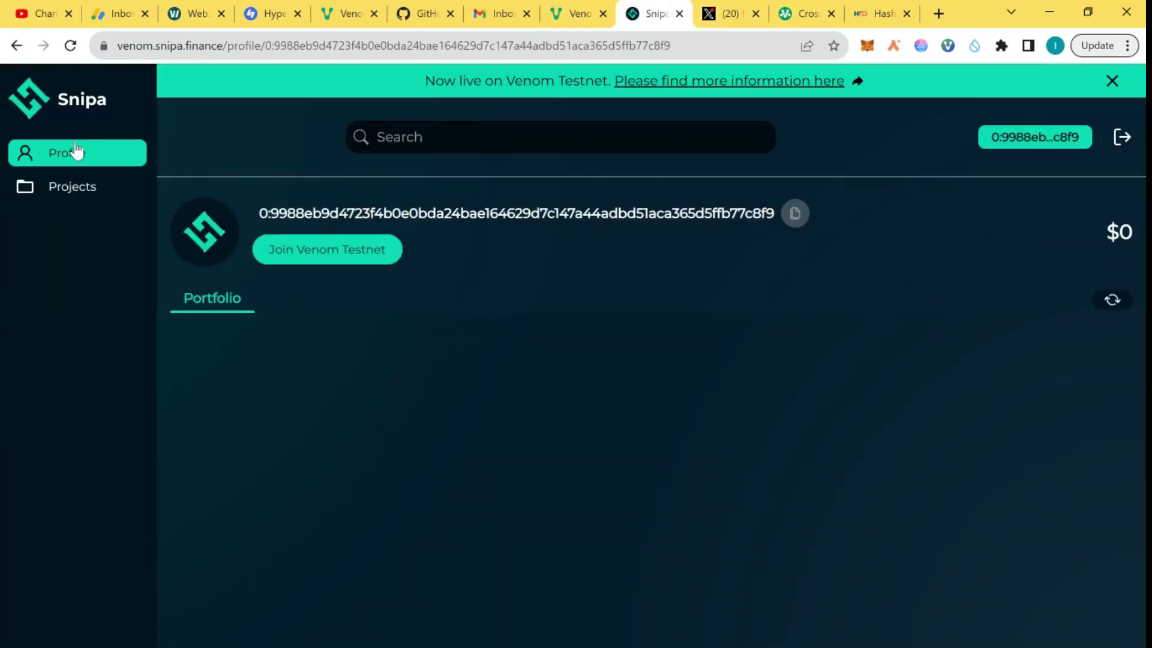
left_click(309, 249)
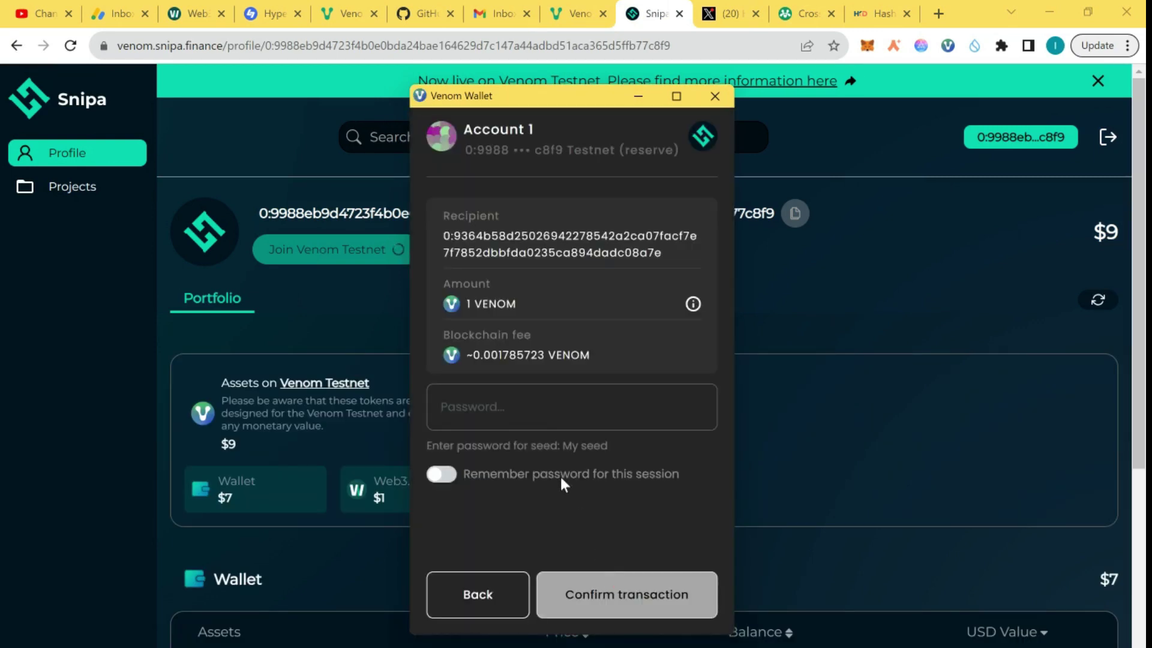
left_click(446, 475)
type("•")
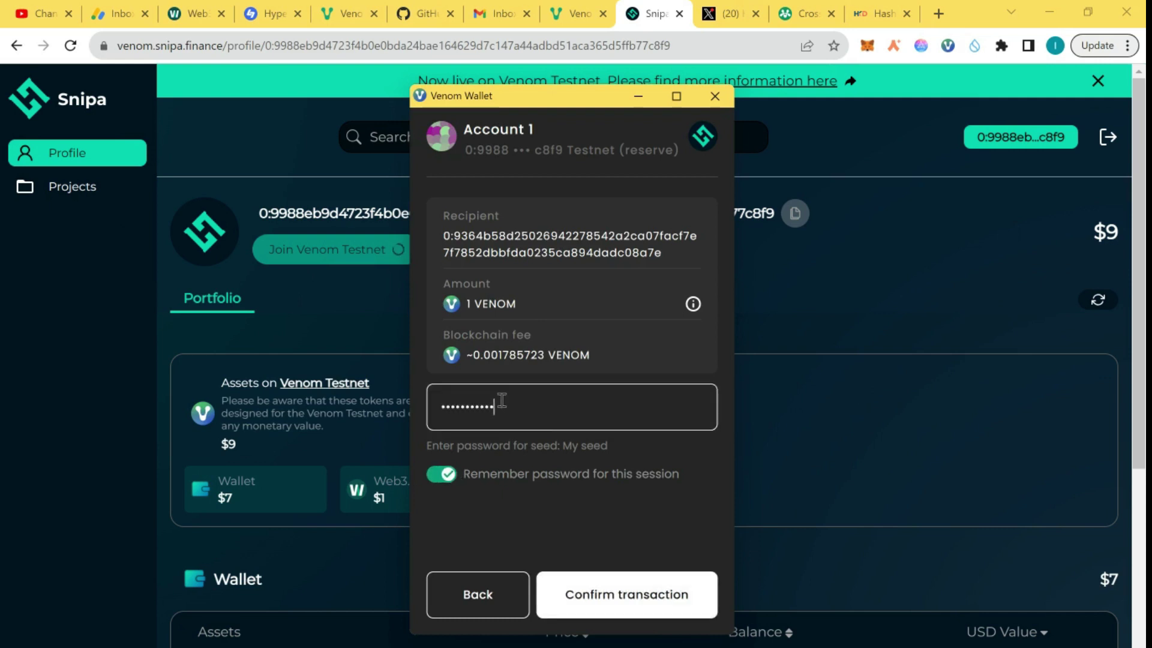
left_click(616, 587)
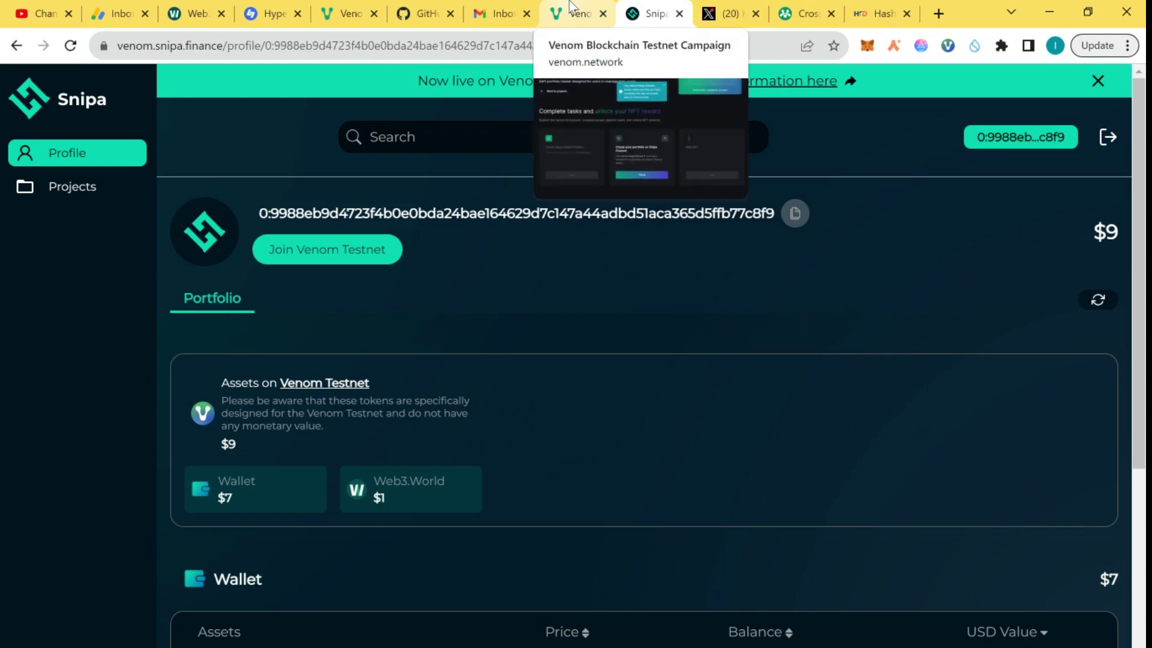
Step: Re-check the Check your portfolio on Snipa Finance task on the Venom tasks tab
left_click(569, 7)
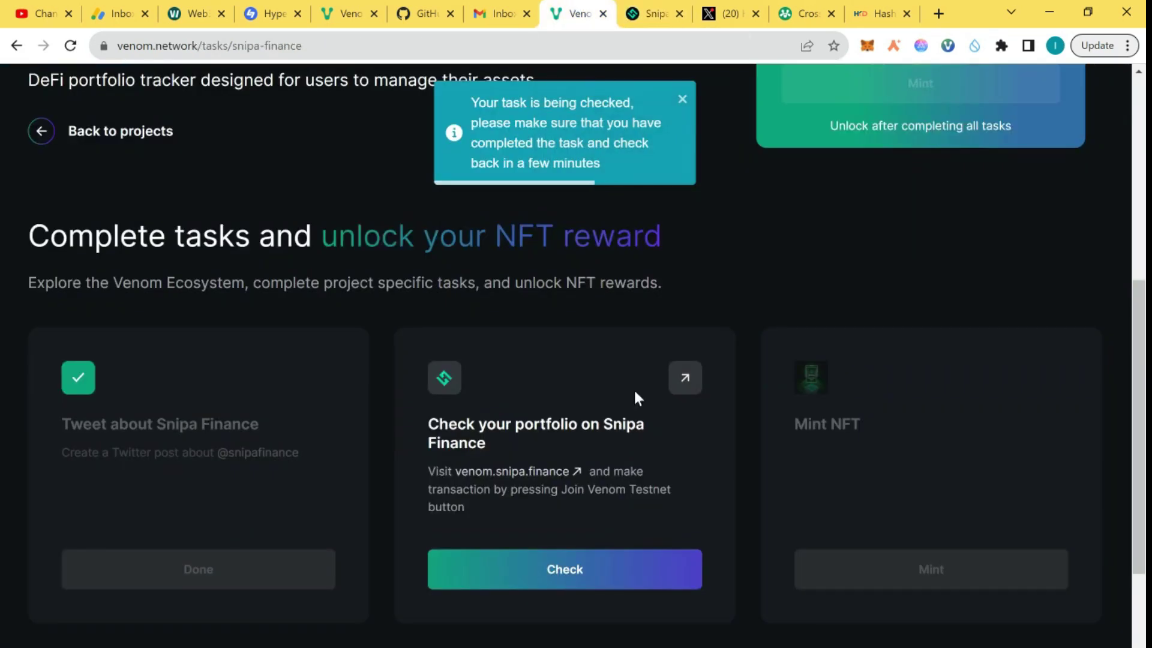
left_click(545, 568)
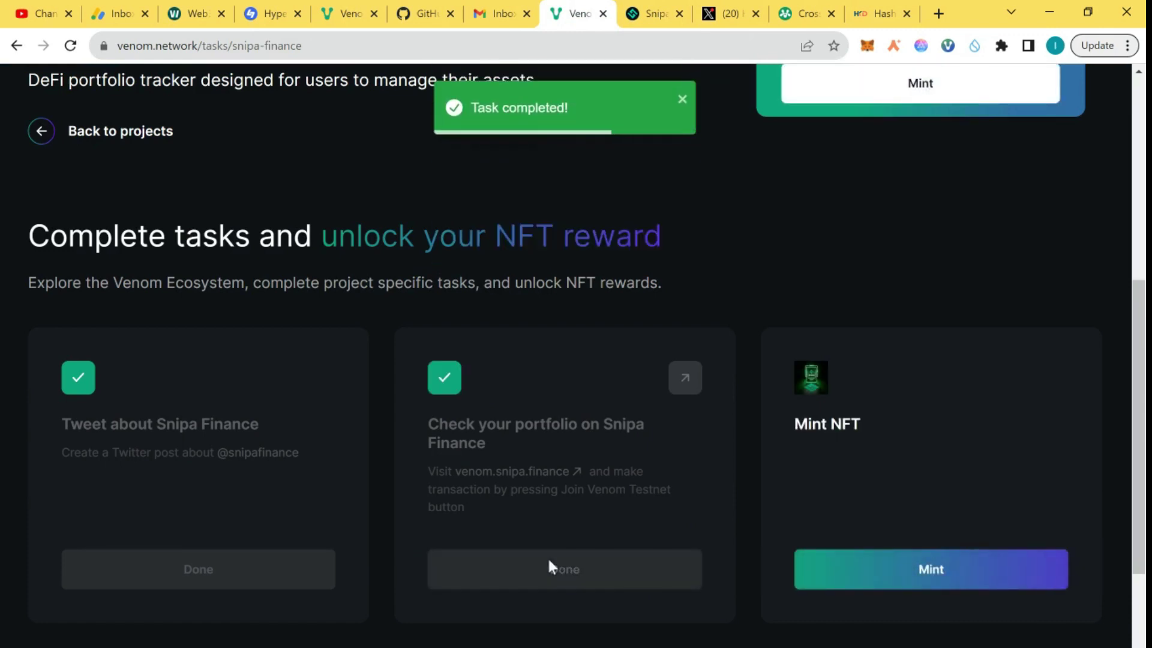
Step: Mint the Snipa Finance NFT and confirm its 1 VENOM transaction in Venom Wallet
left_click(893, 571)
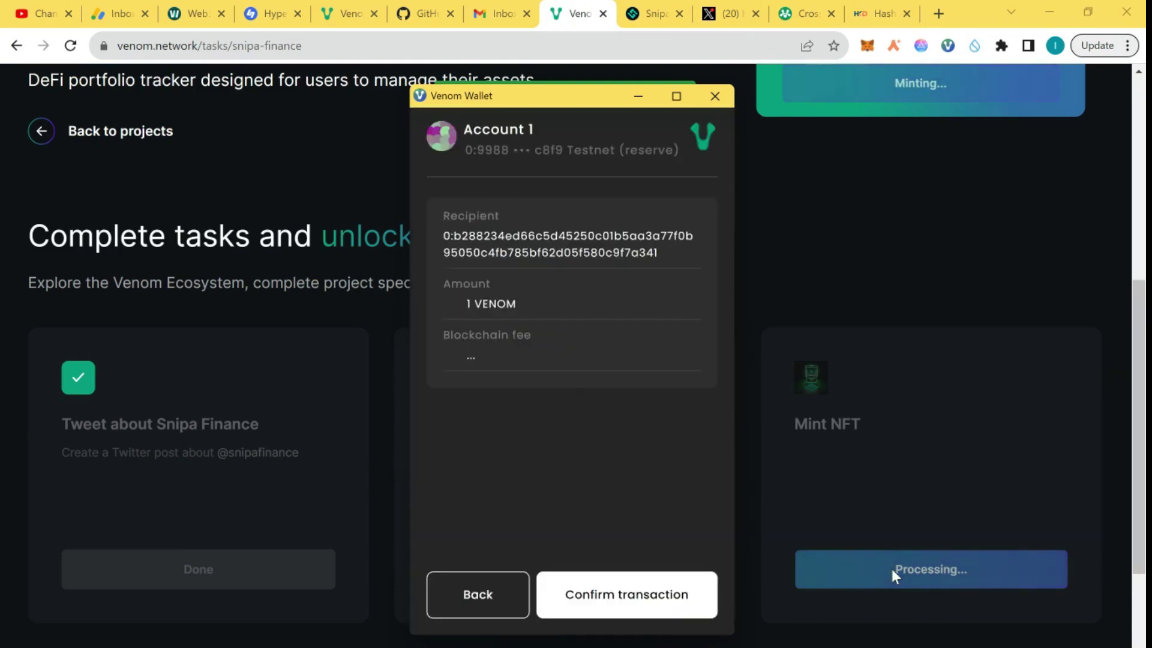
left_click(643, 600)
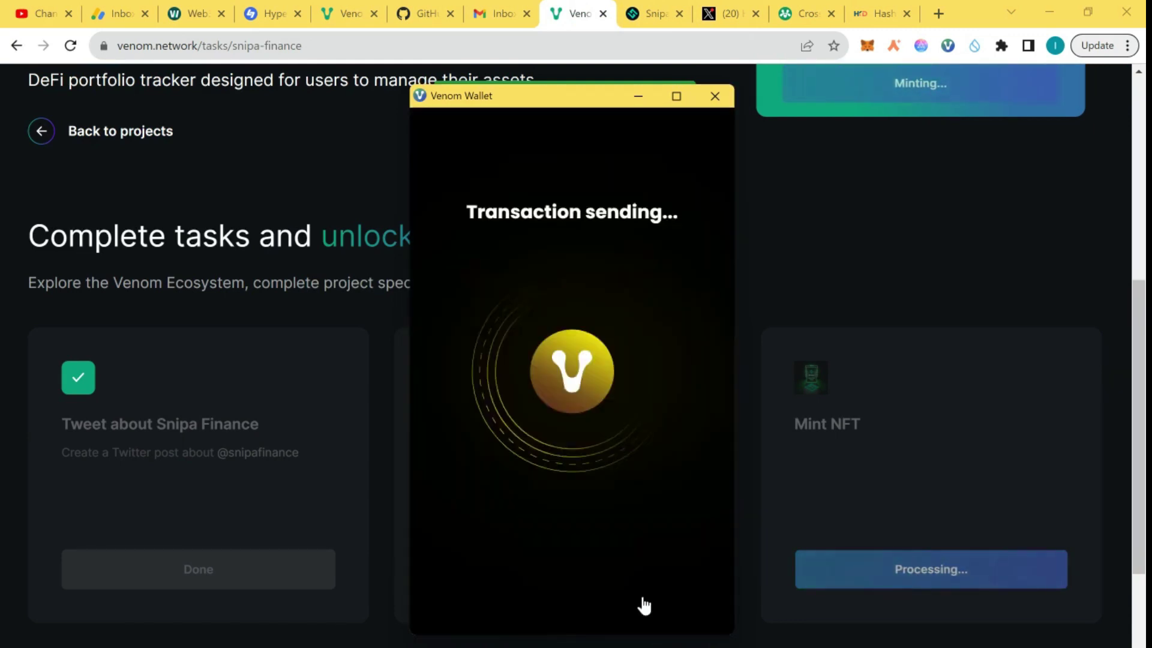